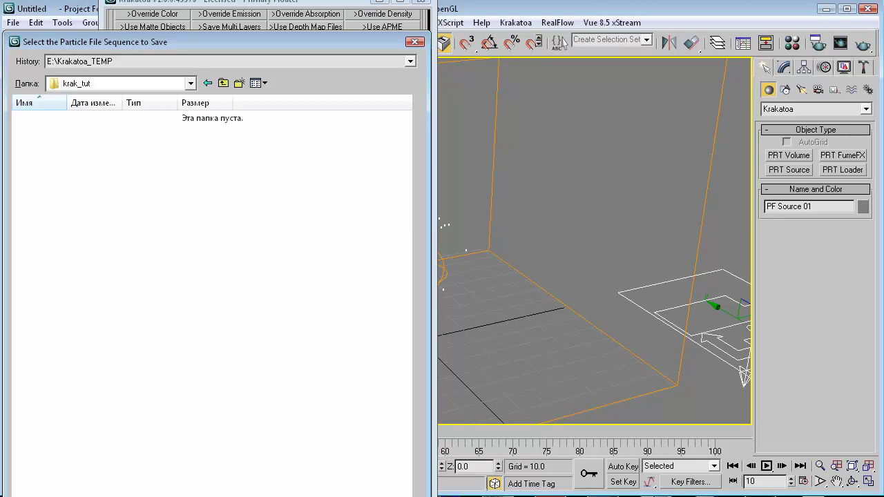
# Confirm the save path E:\Krakatoa_TEMP\krak_tut\particles_smoke_.prt and close the file browser
pyautogui.press('Return')
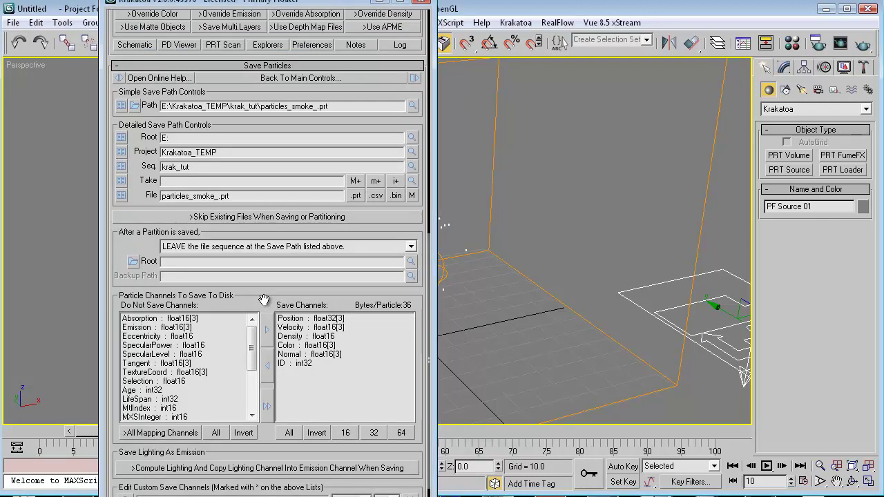
# Move the Normal and Density channels from Save Channels to Do Not Save
pyautogui.moveTo(264, 299); pyautogui.dragTo(265, 288)
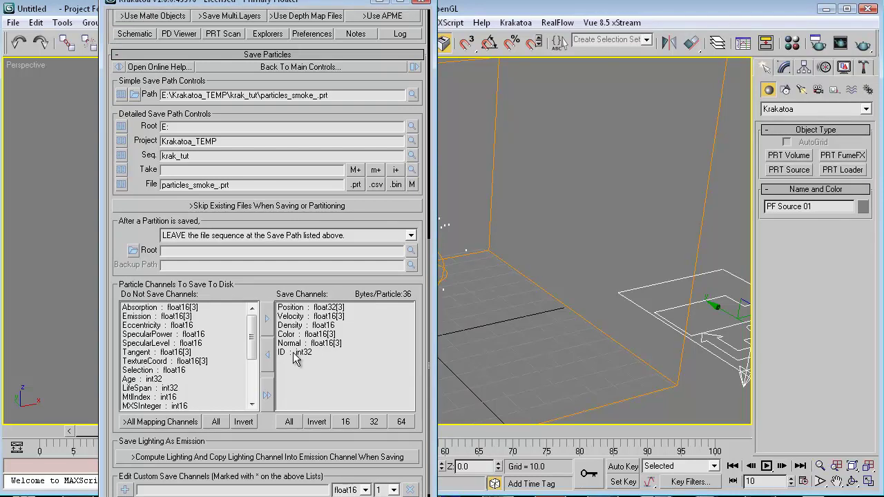
pyautogui.moveTo(338, 293); pyautogui.dragTo(339, 284)
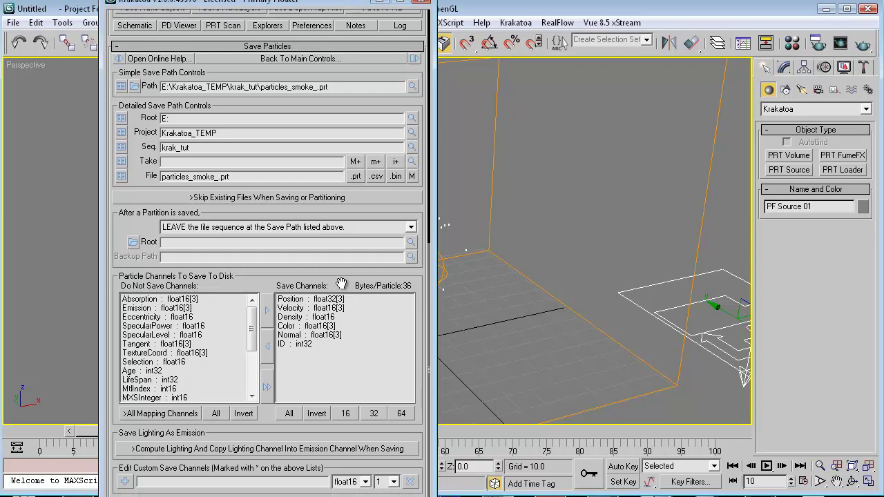
pyautogui.click(289, 337)
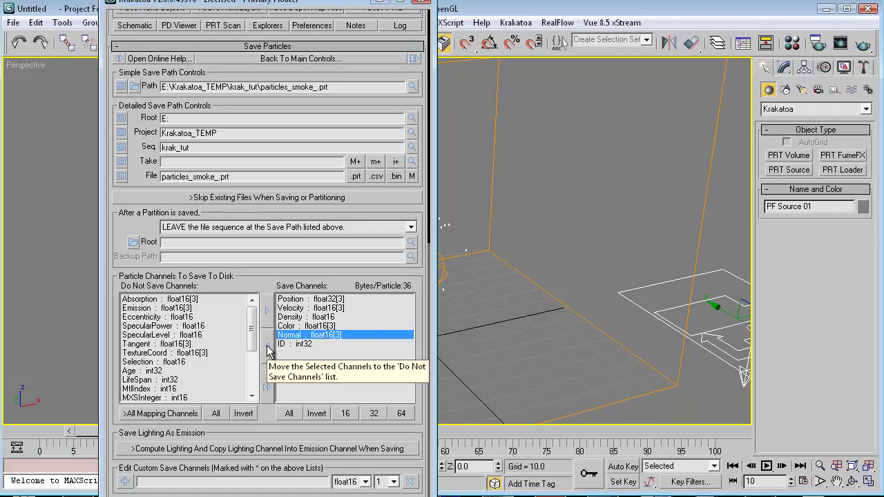
pyautogui.click(269, 351)
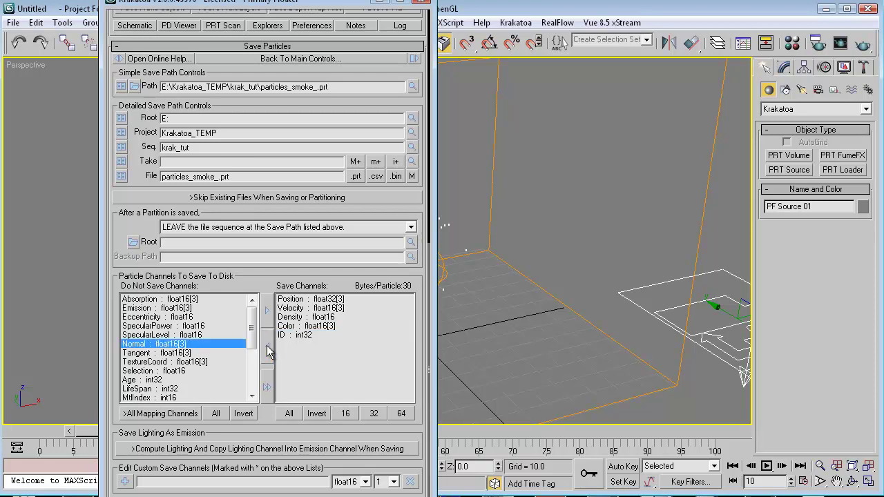
pyautogui.click(295, 319)
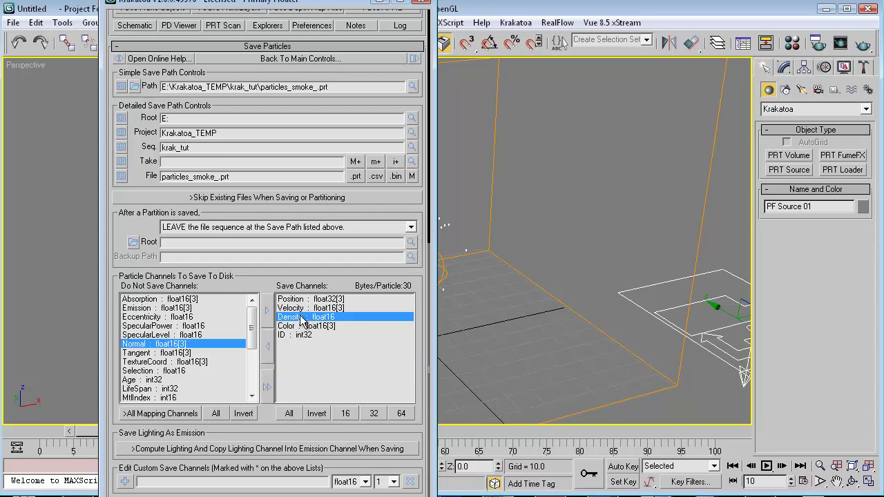
pyautogui.click(268, 344)
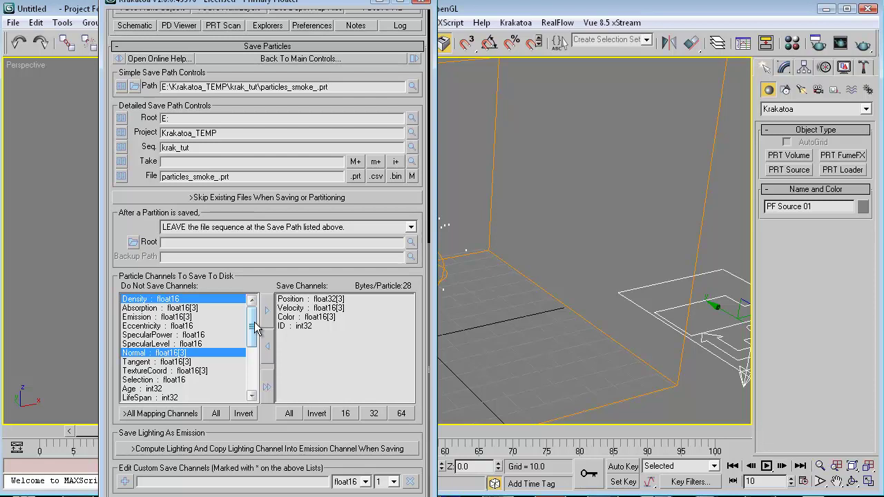
# Save the Age and LifeSpan channels, giving 36 bytes per particle, then open Particle View
pyautogui.moveTo(254, 330); pyautogui.dragTo(255, 339)
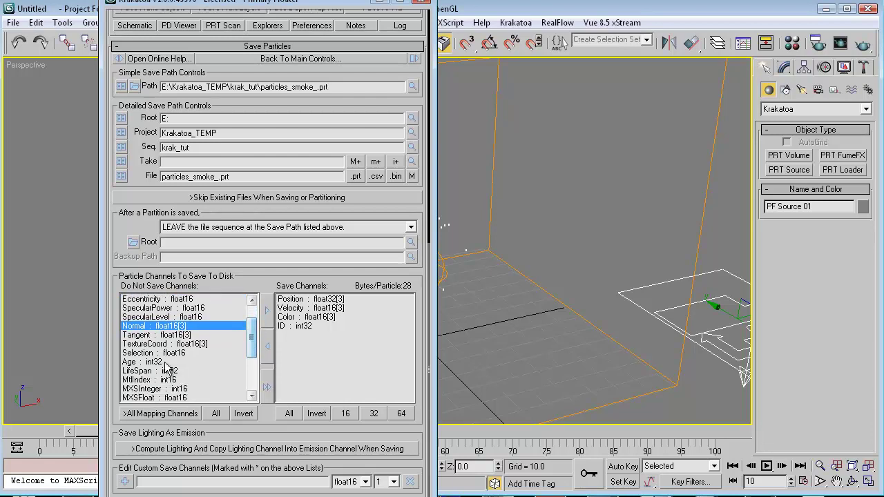
pyautogui.click(170, 363)
pyautogui.click(267, 310)
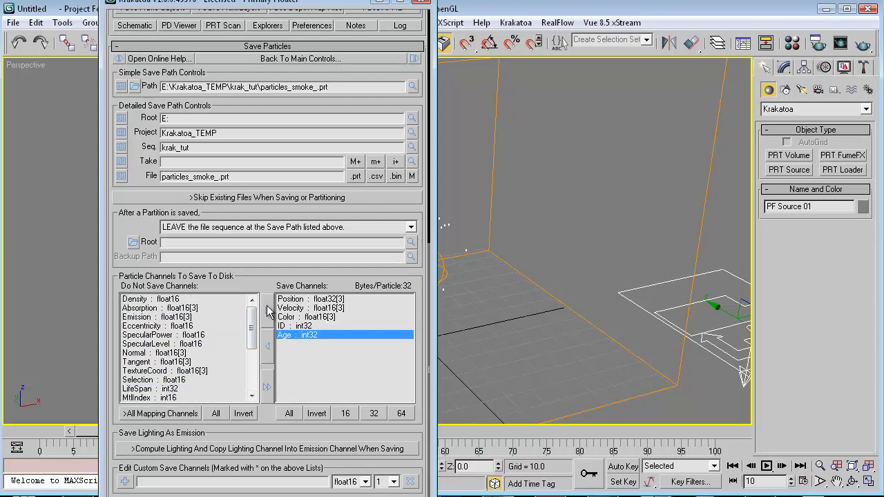
pyautogui.moveTo(255, 330); pyautogui.dragTo(254, 351)
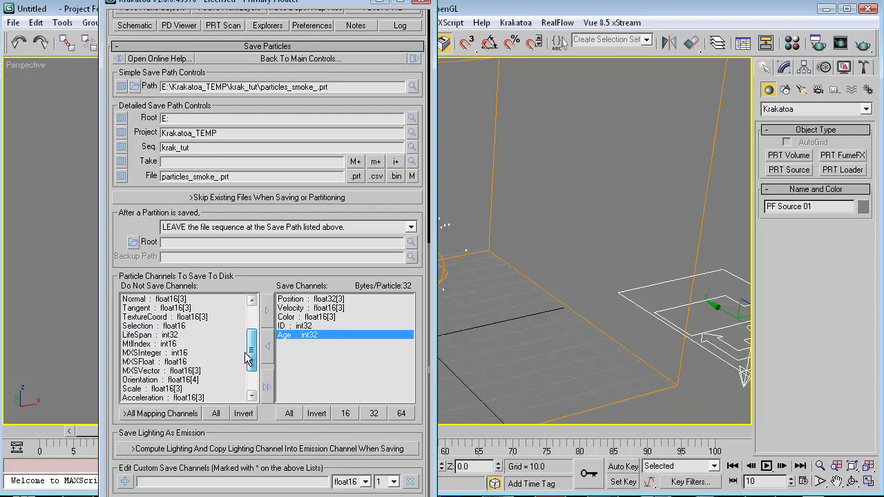
pyautogui.click(157, 335)
pyautogui.click(267, 311)
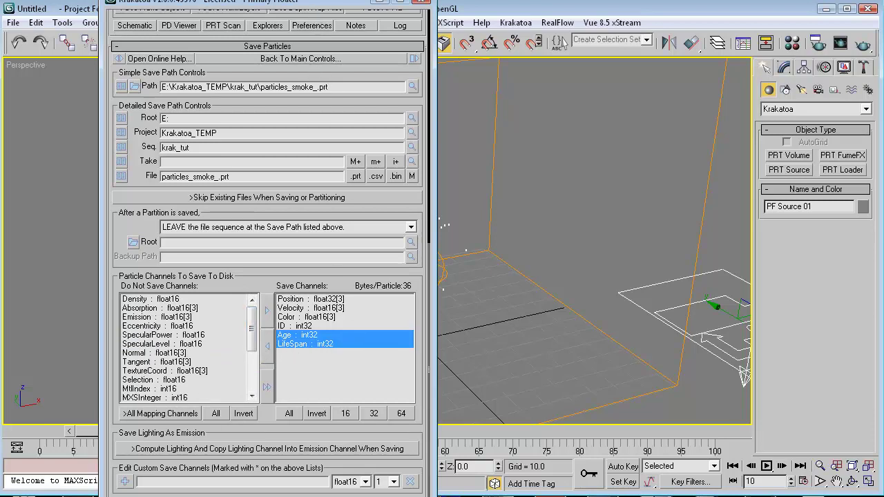
pyautogui.press('6')
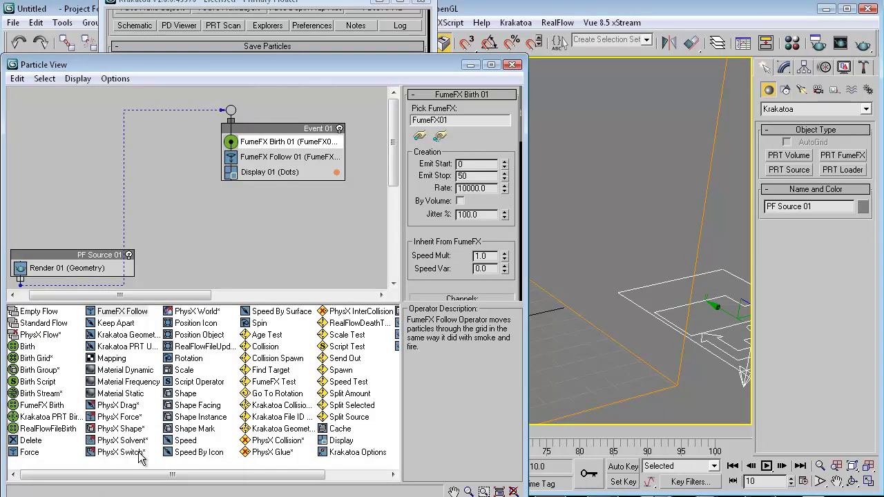
# Add a Delete operator to the end of Event 01 and delete the stray Event 02
pyautogui.moveTo(31, 440); pyautogui.dragTo(278, 187)
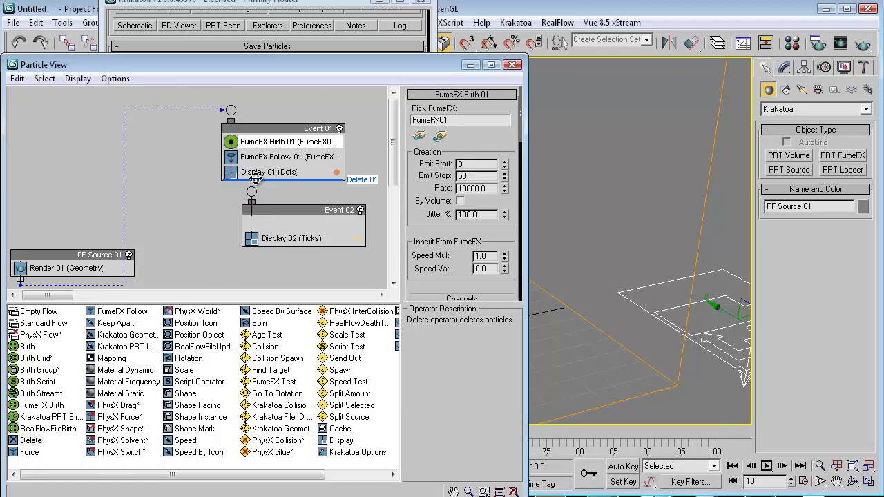
pyautogui.rightClick(295, 216)
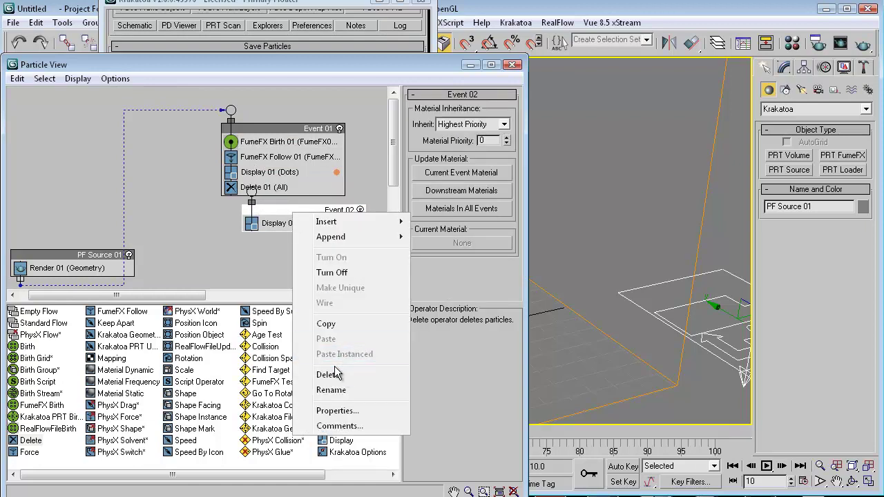
pyautogui.click(328, 375)
# Set Delete 01 to By Particle Age with Life Span 30 and Variation 56
pyautogui.click(304, 184)
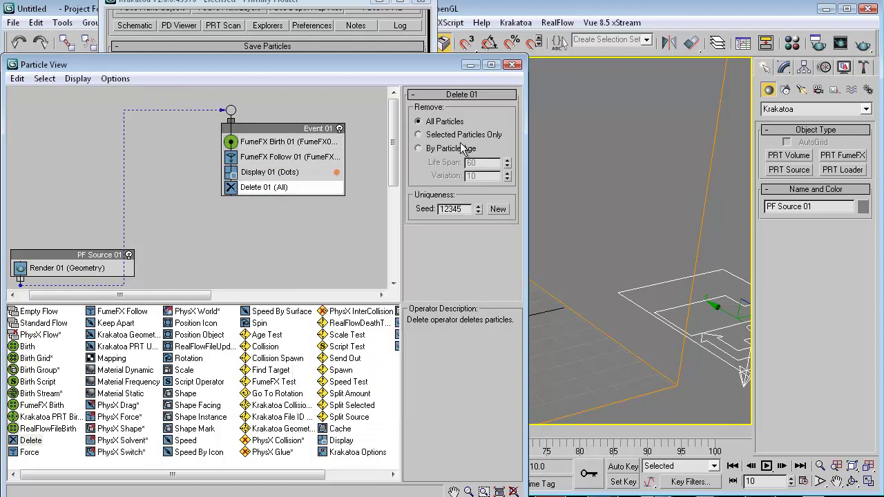
pyautogui.click(439, 135)
pyautogui.click(450, 149)
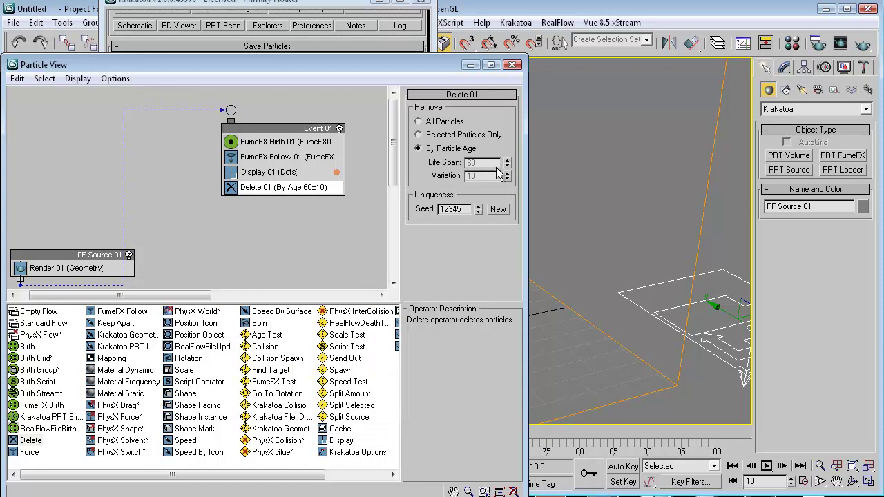
pyautogui.doubleClick(489, 163)
pyautogui.write('30')
pyautogui.doubleClick(483, 175)
pyautogui.write('56')
pyautogui.click(472, 65)
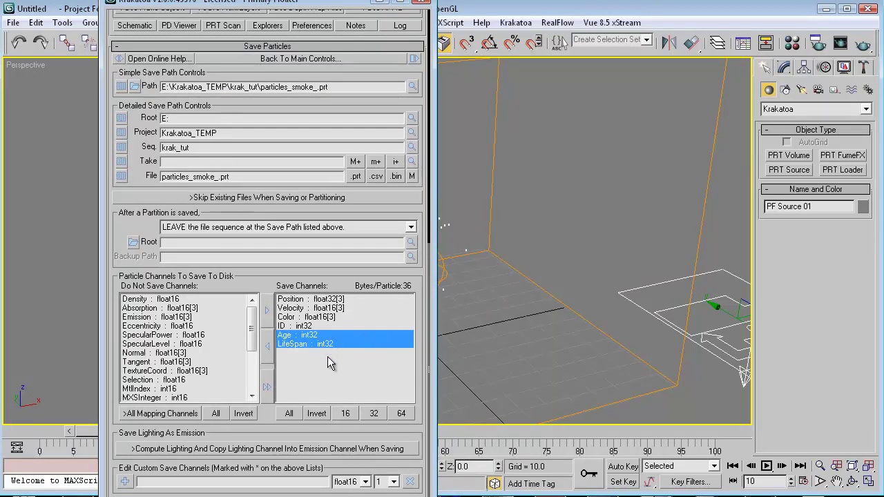
pyautogui.click(347, 325)
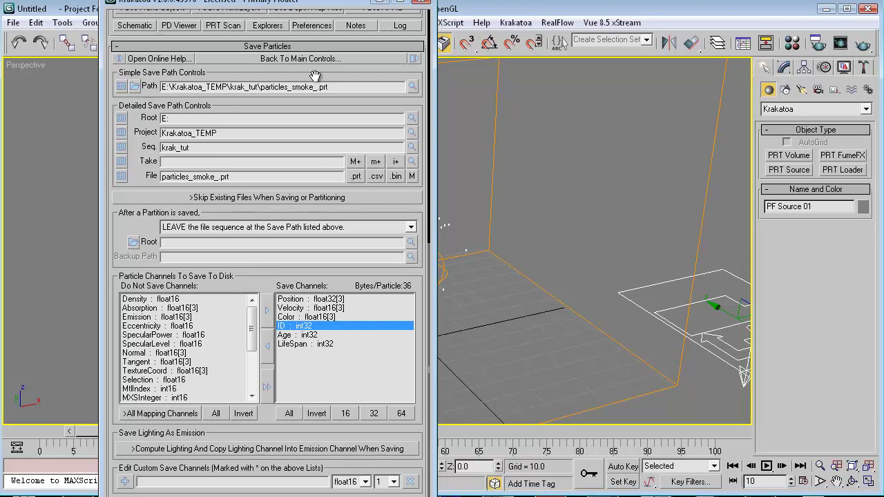
pyautogui.scroll(8, 322, 299)
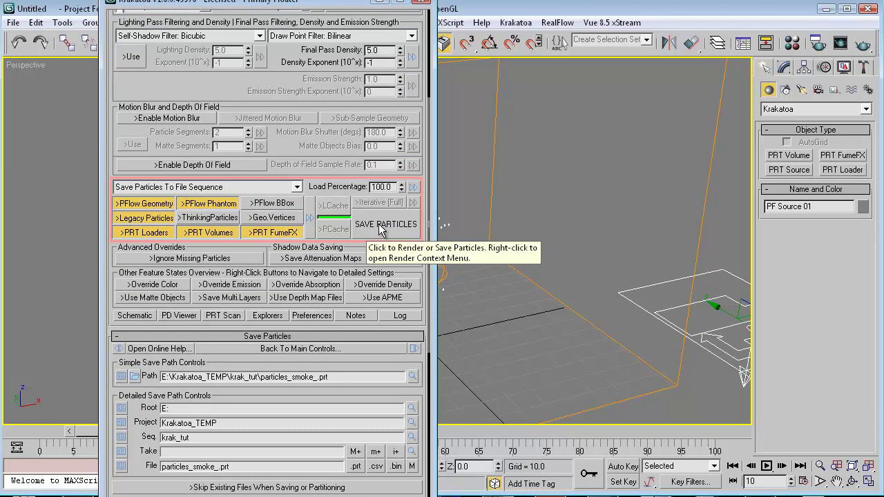
pyautogui.rightClick(387, 225)
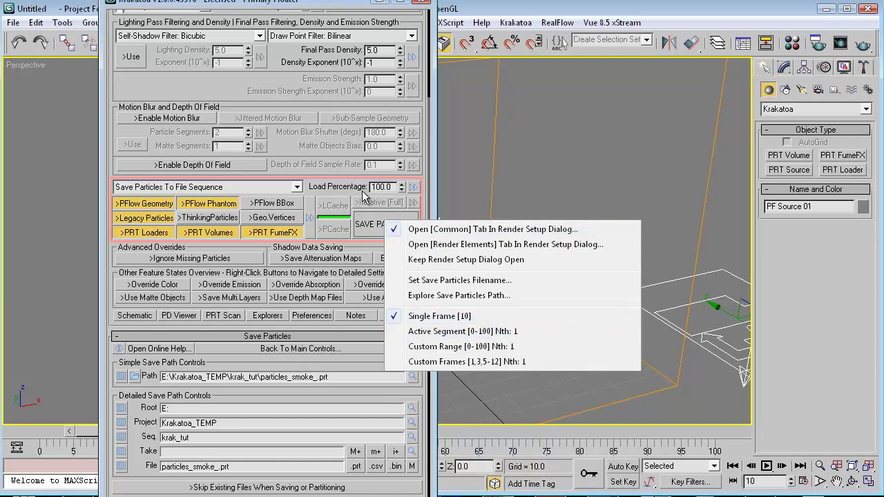
pyautogui.click(316, 177)
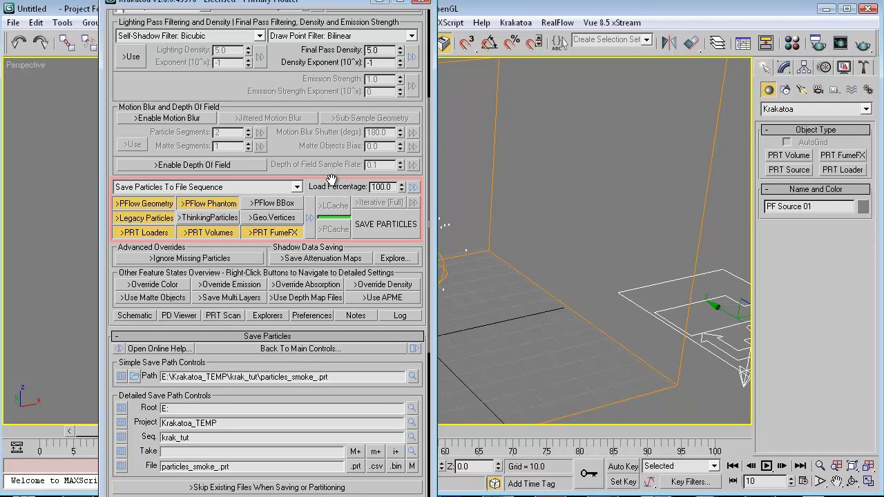
# Set the Render Setup time output to a frame range from 0 to 50
pyautogui.press('F10')
pyautogui.scroll(5, 406, 311)
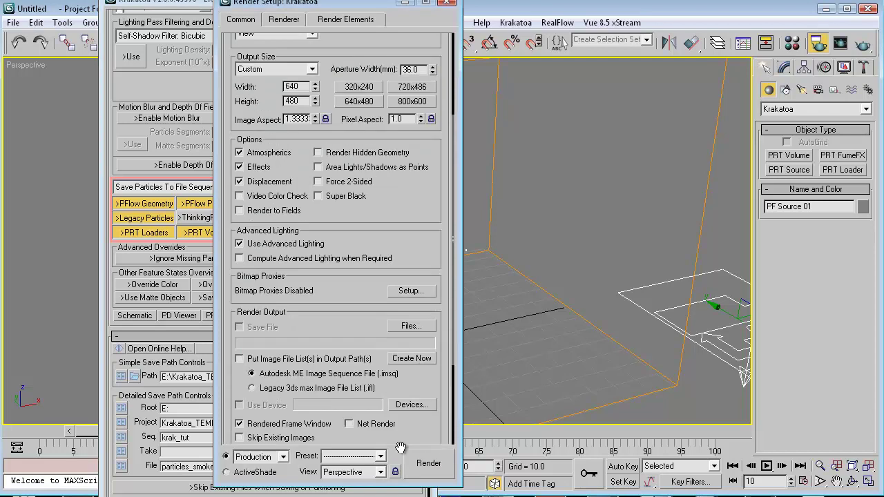
pyautogui.click(316, 82)
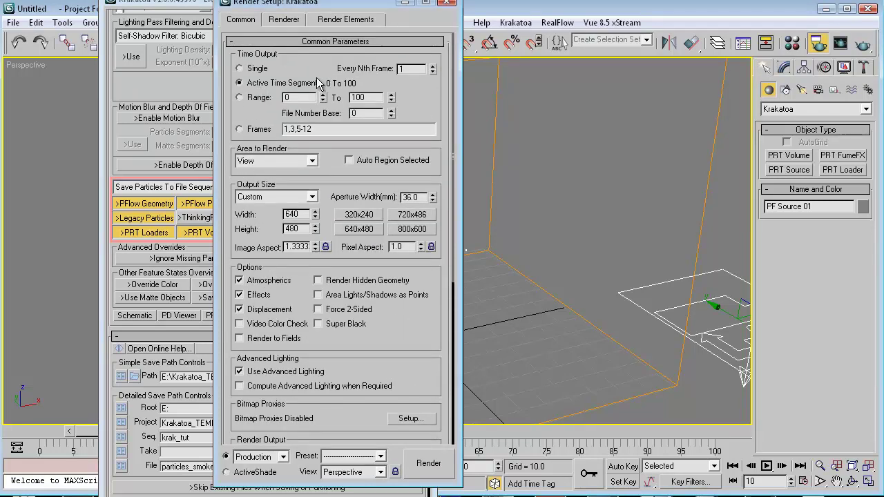
pyautogui.click(250, 98)
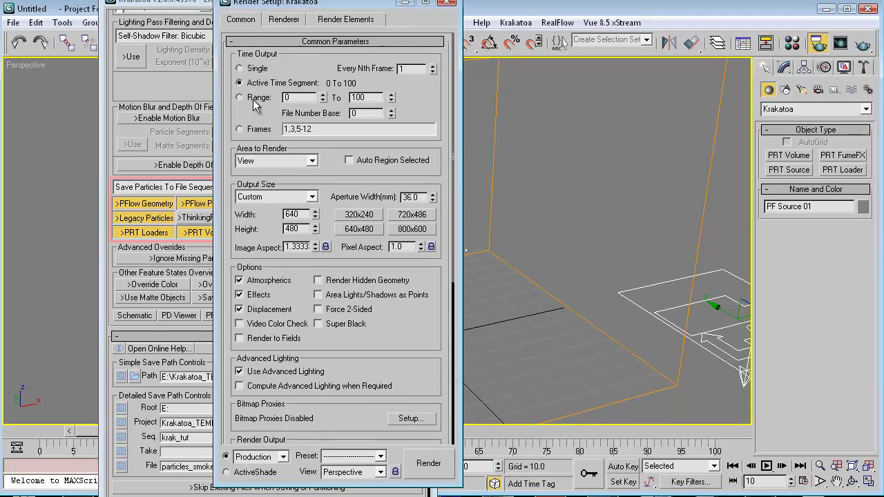
pyautogui.doubleClick(377, 97)
pyautogui.write('50')
pyautogui.click(449, 6)
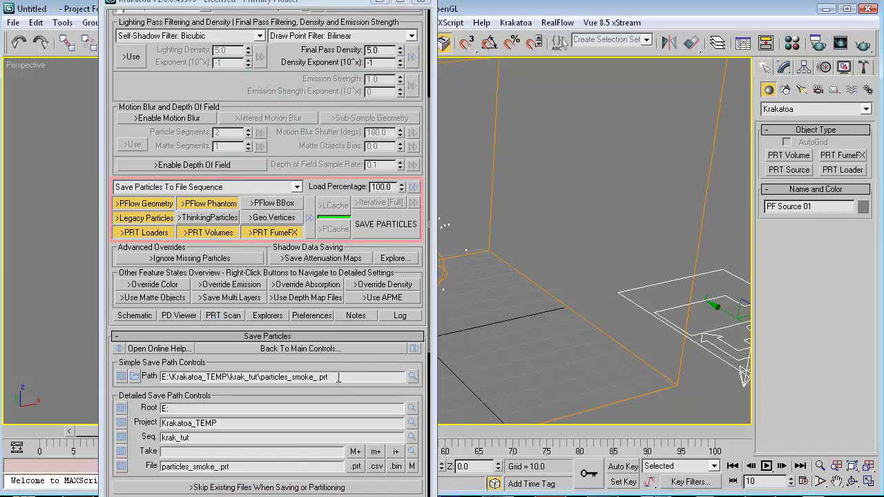
# Expand the Partitioning rollout at the bottom of the Krakatoa floater
pyautogui.moveTo(358, 365); pyautogui.dragTo(416, 184)
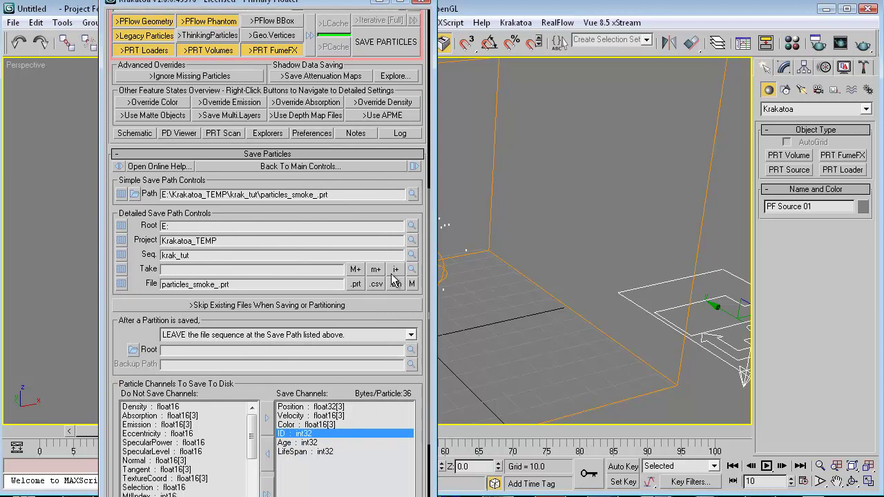
pyautogui.moveTo(372, 324); pyautogui.dragTo(428, 279)
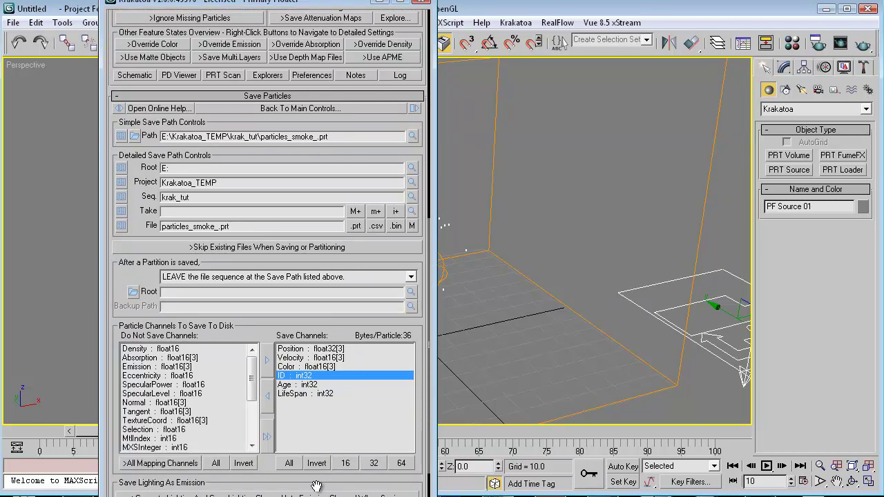
pyautogui.moveTo(319, 486); pyautogui.dragTo(354, 381)
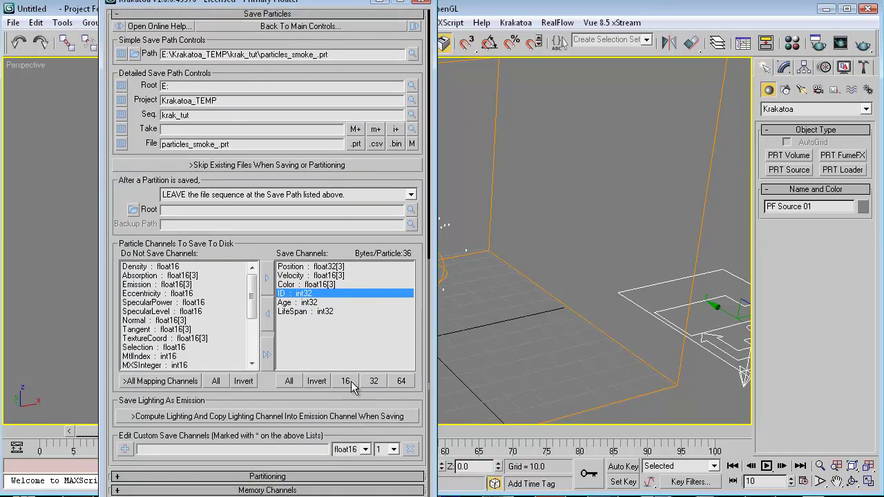
pyautogui.click(281, 478)
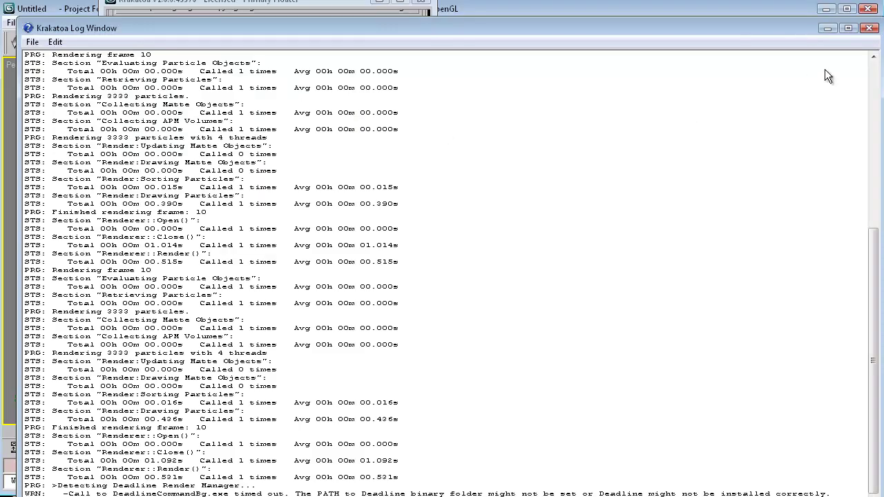
# Close the Krakatoa log window and change Partition Count from 10 to 5
pyautogui.click(869, 9)
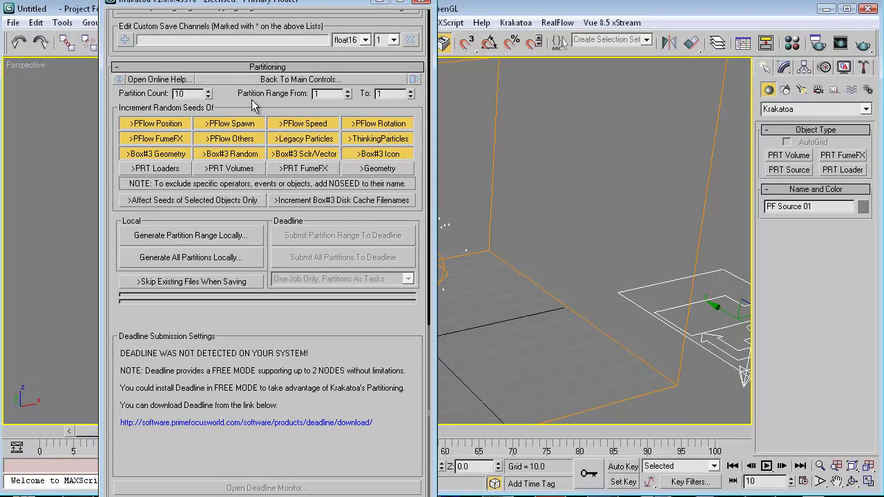
pyautogui.moveTo(251, 99); pyautogui.dragTo(245, 298)
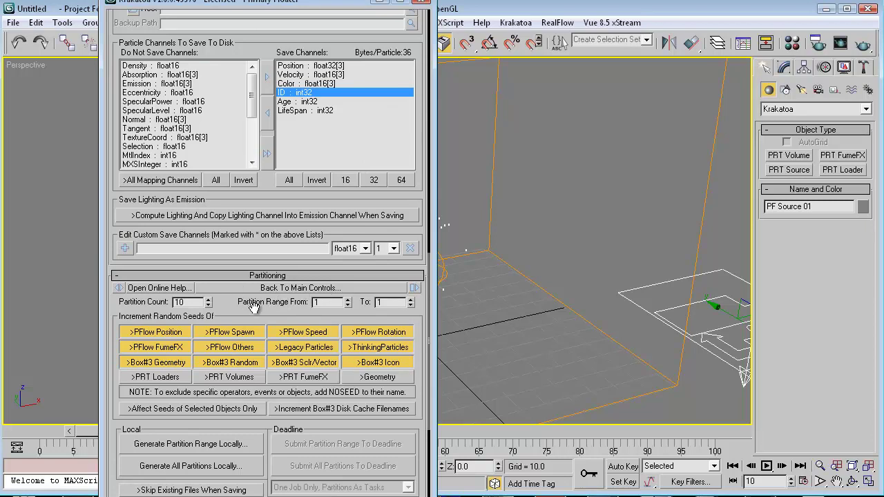
pyautogui.scroll(1, 254, 307)
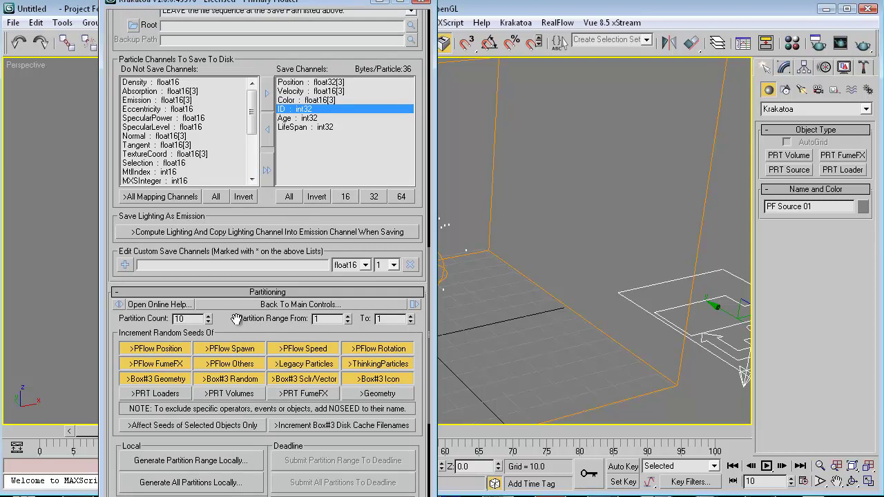
pyautogui.moveTo(236, 319); pyautogui.dragTo(236, 330)
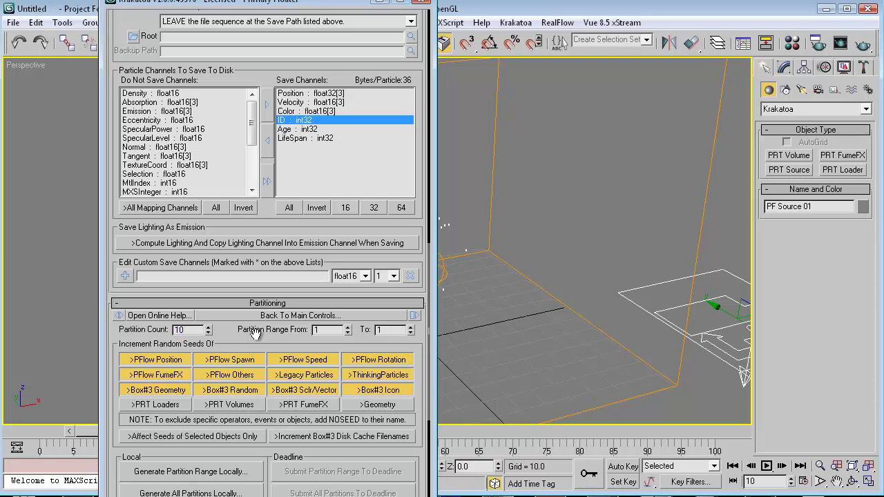
pyautogui.moveTo(253, 334); pyautogui.dragTo(220, 352)
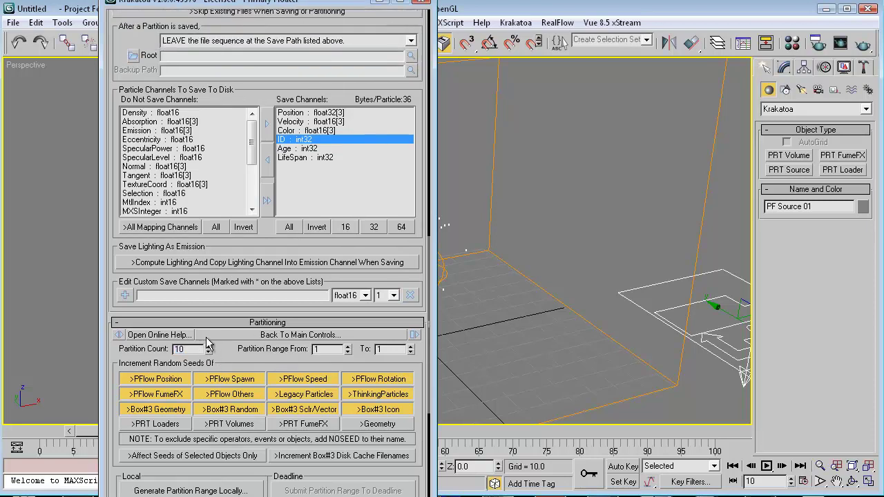
pyautogui.doubleClick(177, 349)
pyautogui.click(190, 350)
pyautogui.write('5')
pyautogui.scroll(-3, 248, 354)
pyautogui.moveTo(274, 257); pyautogui.dragTo(275, 332)
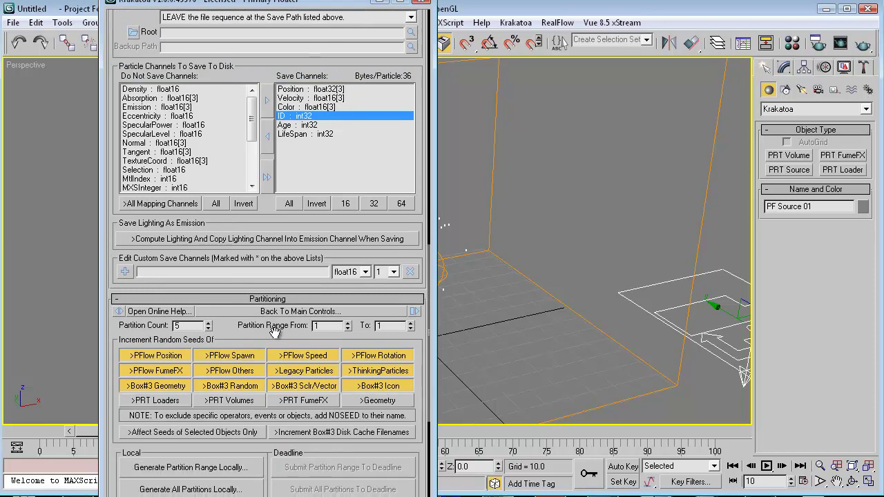
pyautogui.scroll(5, 274, 331)
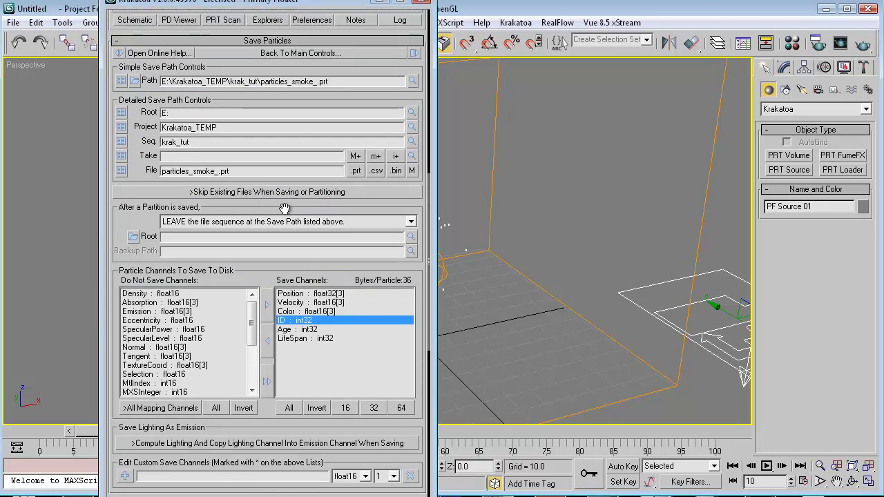
# Check that Save Particles uses the Custom Range 0–50
pyautogui.scroll(6, 338, 240)
pyautogui.rightClick(387, 144)
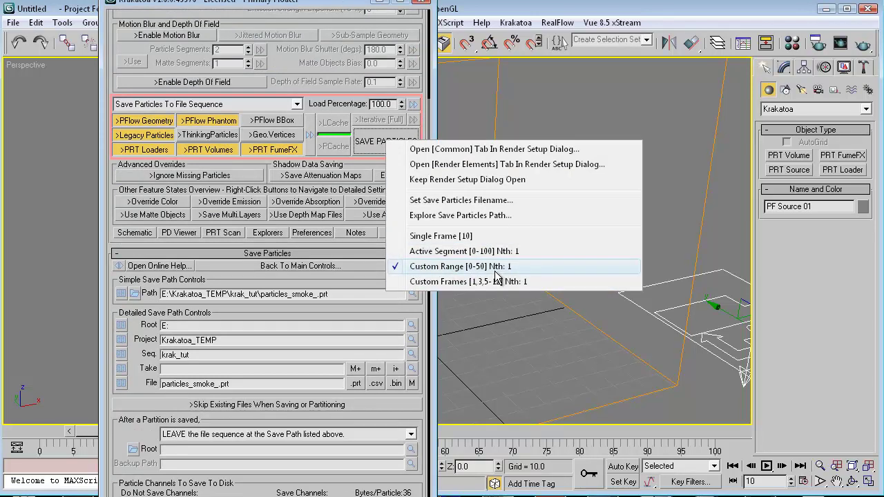
pyautogui.click(298, 164)
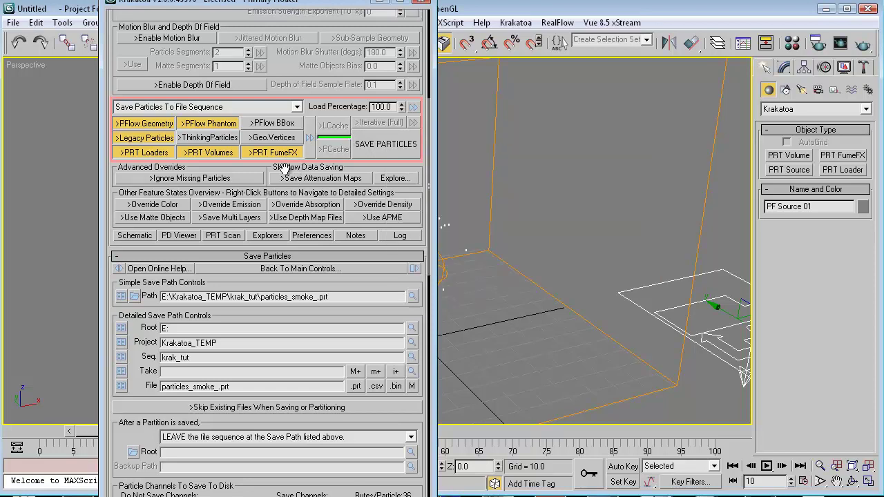
# Save particles for frames 0–50 to particles_smoke_.prt, confirming with Yes
pyautogui.moveTo(283, 168); pyautogui.dragTo(271, 329)
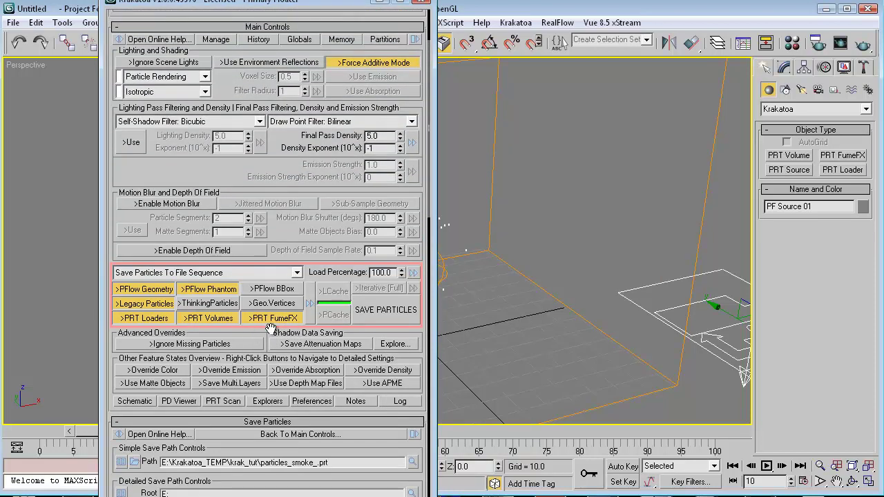
pyautogui.click(377, 311)
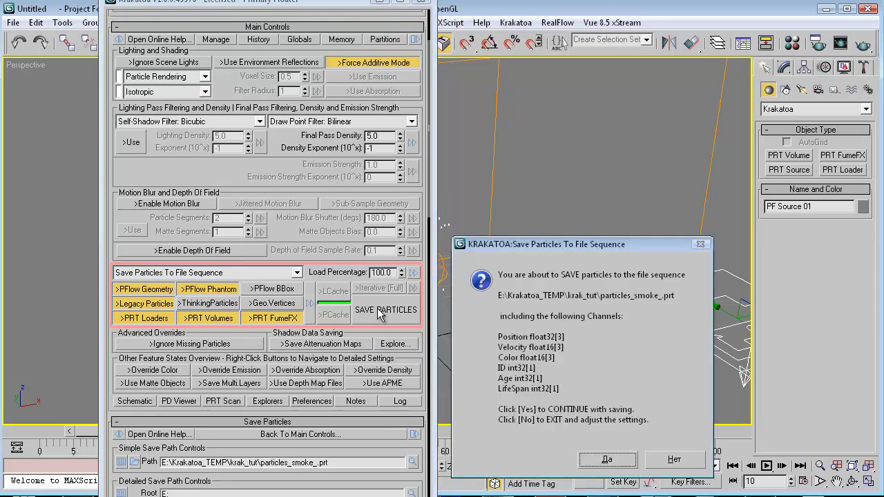
pyautogui.click(605, 460)
pyautogui.moveTo(605, 460); pyautogui.dragTo(564, 426)
pyautogui.click(609, 460)
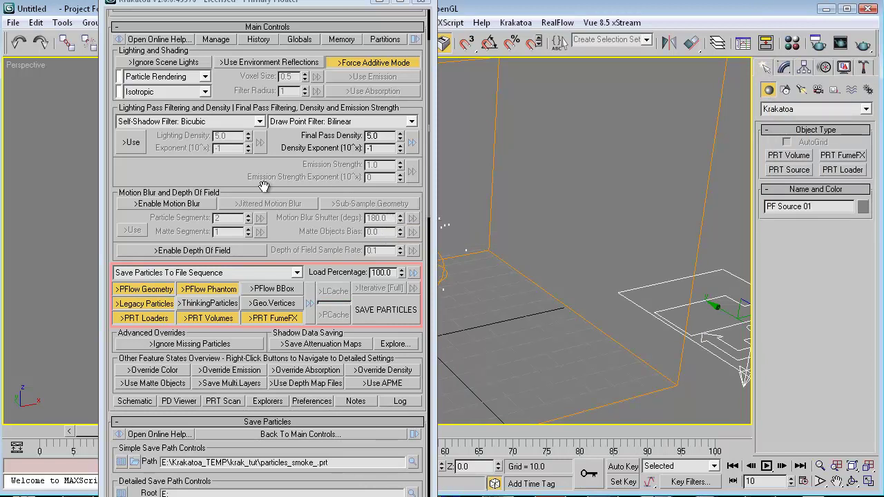
# Scroll through the Krakatoa floater to review the six saved channels at 36 bytes per particle
pyautogui.moveTo(268, 185); pyautogui.dragTo(292, 36)
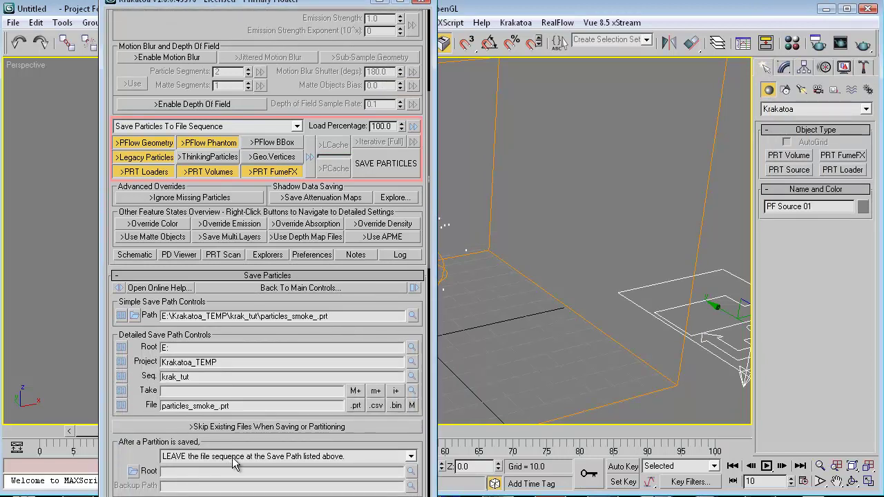
pyautogui.moveTo(298, 272); pyautogui.dragTo(309, 208)
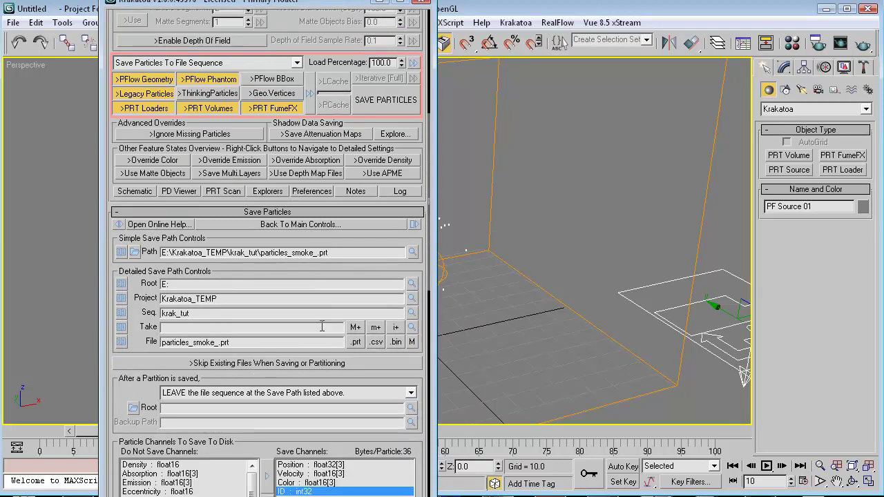
pyautogui.scroll(-5, 391, 241)
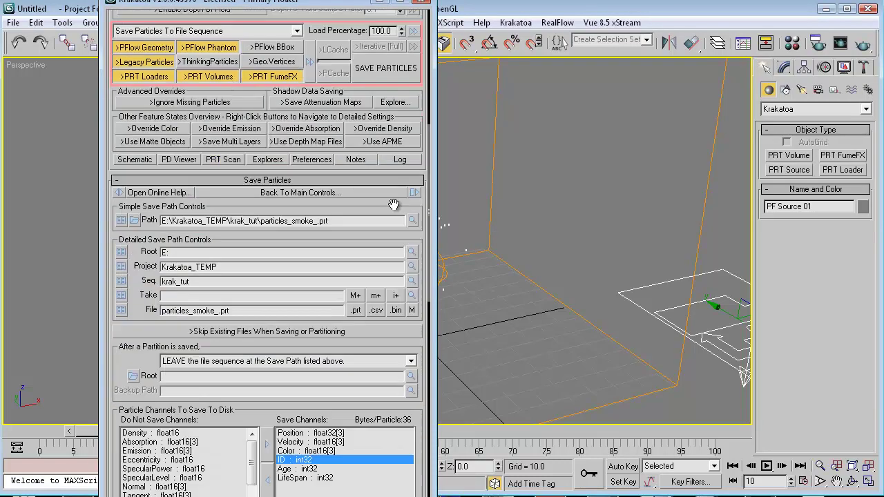
# Minimize the Krakatoa floater and select FumeFX Birth 01 in Particle View
pyautogui.click(380, 4)
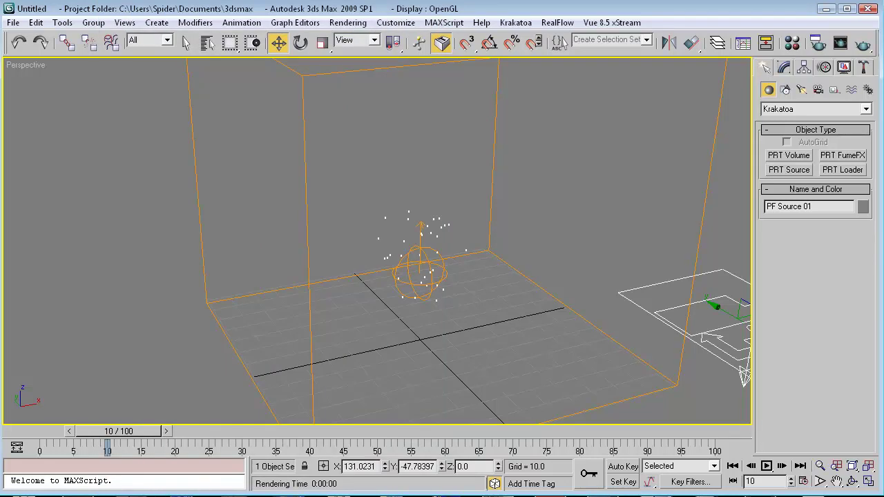
pyautogui.press('6')
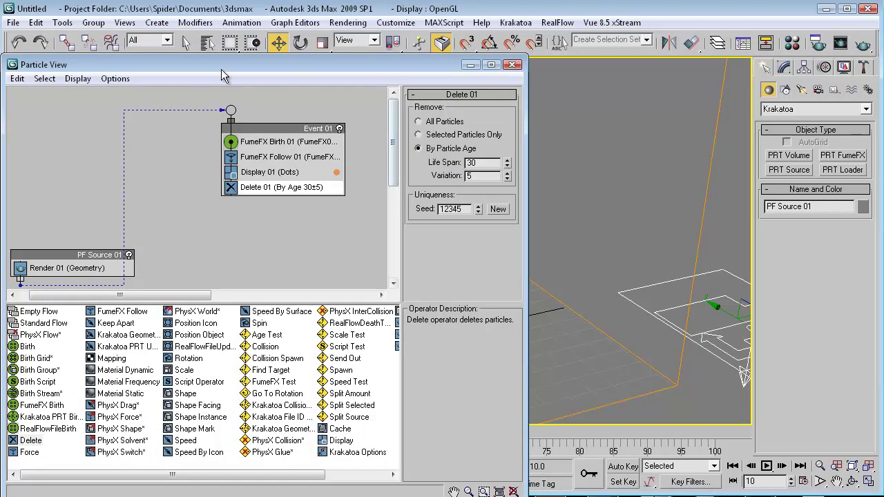
pyautogui.moveTo(139, 64); pyautogui.dragTo(150, 35)
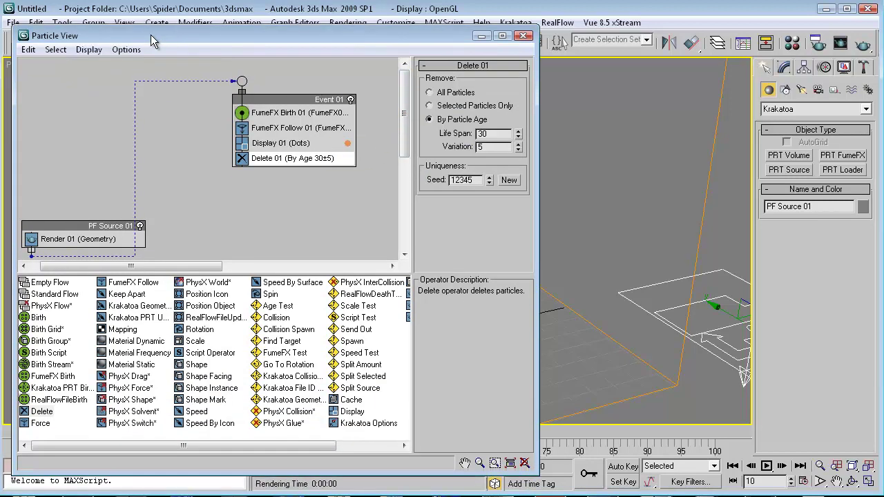
pyautogui.click(275, 116)
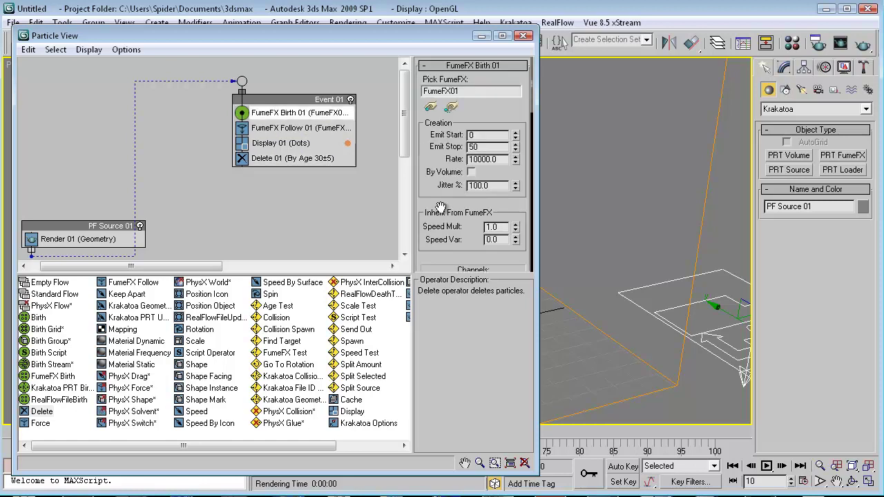
# Switch FumeFX Birth 01 from Smoke to Fire emission
pyautogui.scroll(-5, 439, 209)
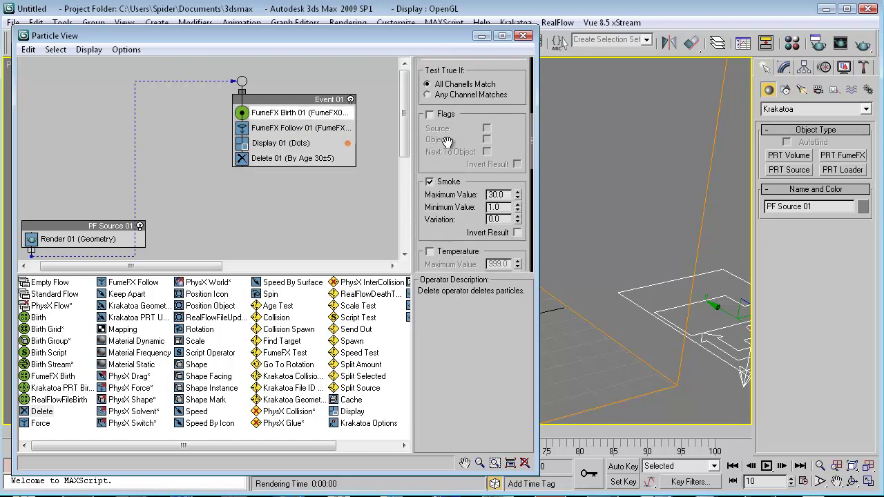
pyautogui.scroll(-2, 447, 141)
pyautogui.scroll(-2, 445, 235)
pyautogui.scroll(4, 448, 201)
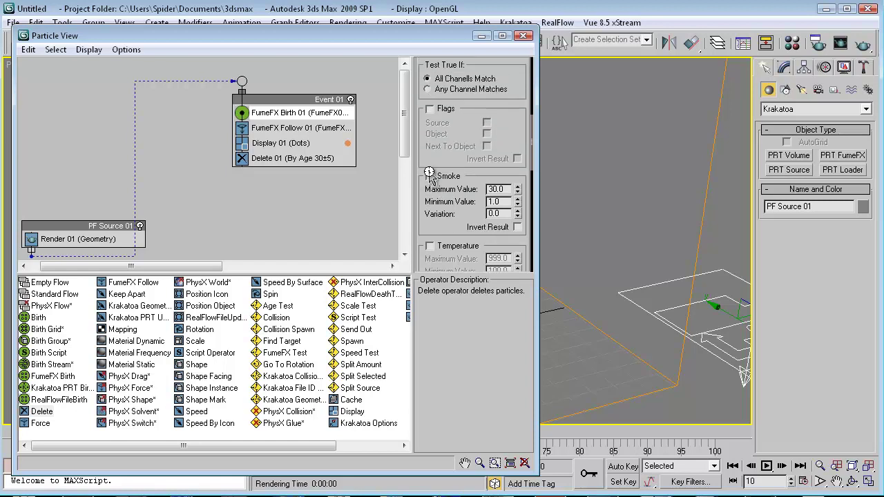
pyautogui.click(429, 173)
pyautogui.scroll(-5, 442, 159)
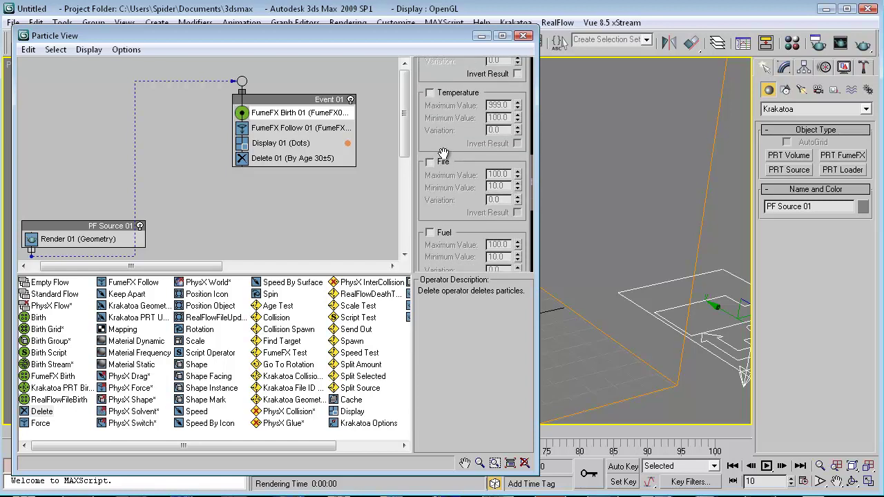
pyautogui.click(435, 161)
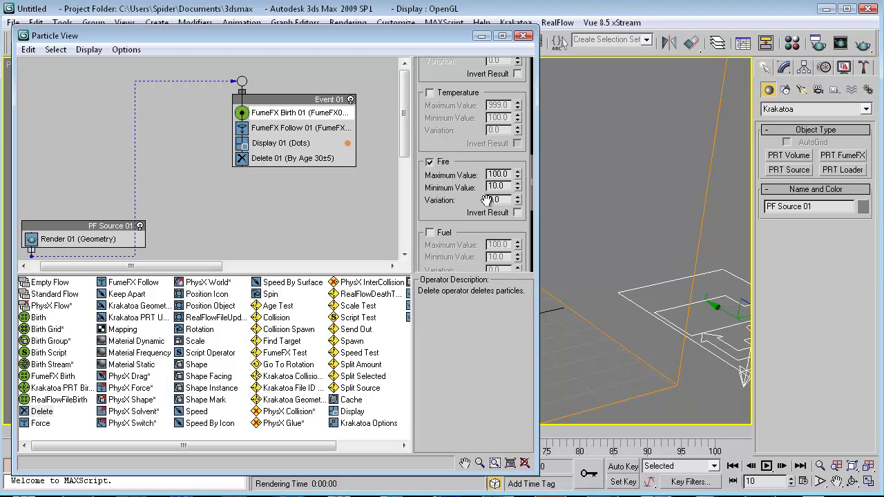
pyautogui.scroll(1, 451, 193)
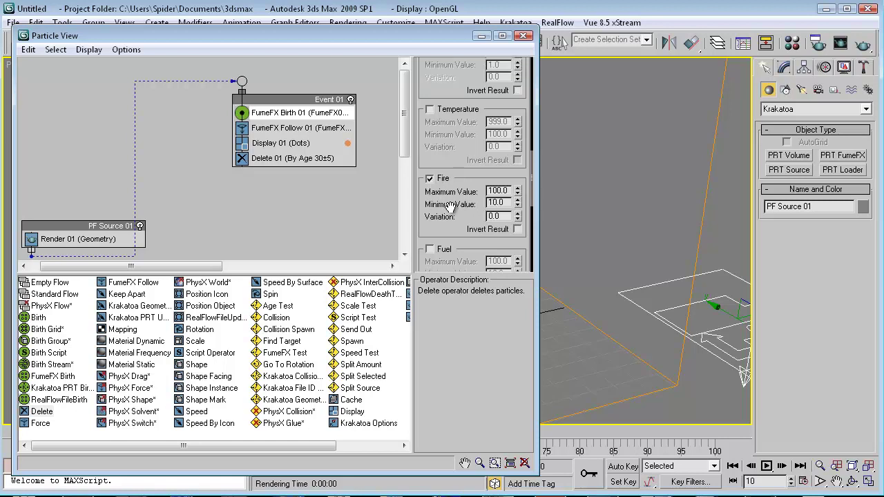
# Close Particle View and scrub from frame 0 to frame 25 to preview rising fire particles
pyautogui.click(482, 37)
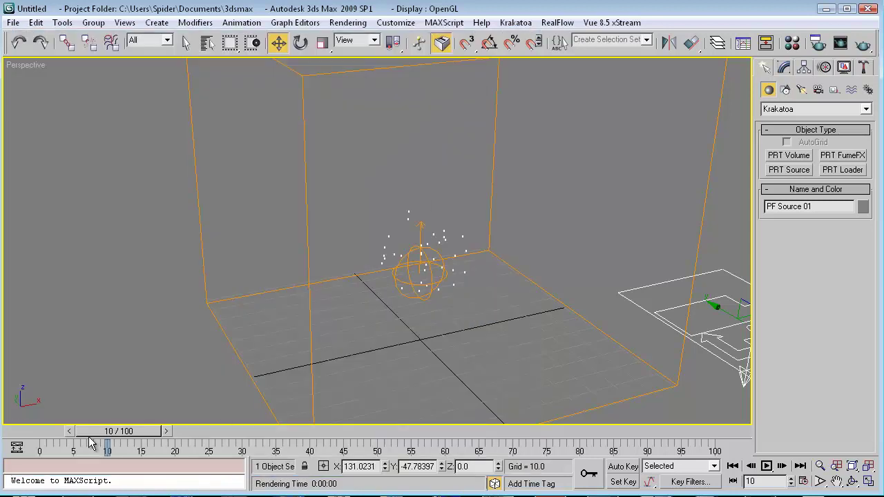
pyautogui.moveTo(89, 444); pyautogui.dragTo(508, 418)
pyautogui.press('w')
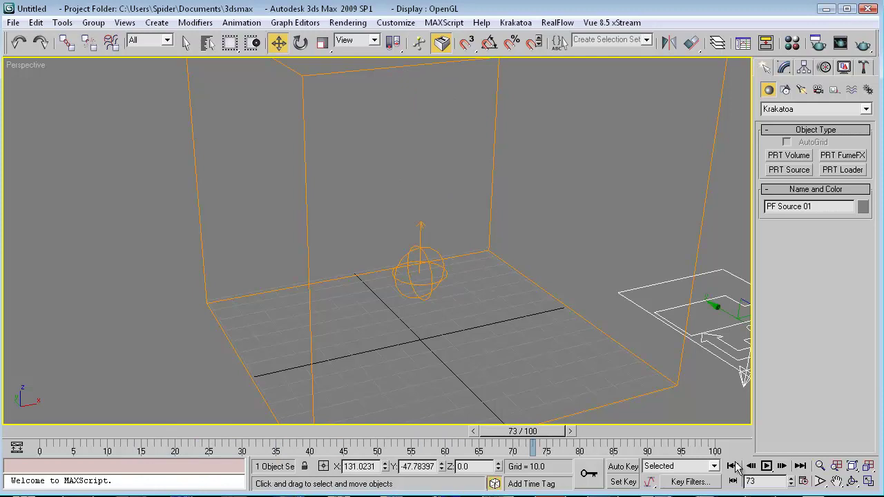
pyautogui.click(733, 466)
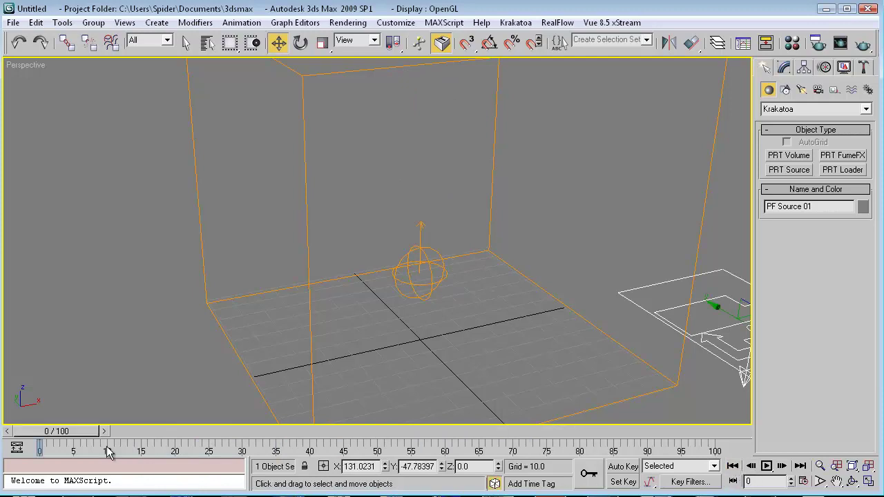
pyautogui.moveTo(76, 431); pyautogui.dragTo(213, 477)
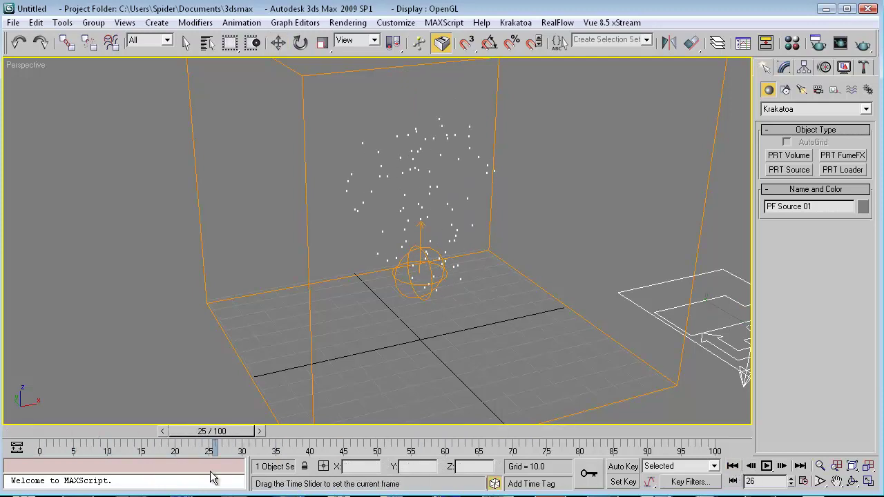
# Reopen Particle View at the left edge and try the FumeFX birth's Smoke and Fire tests
pyautogui.press('6')
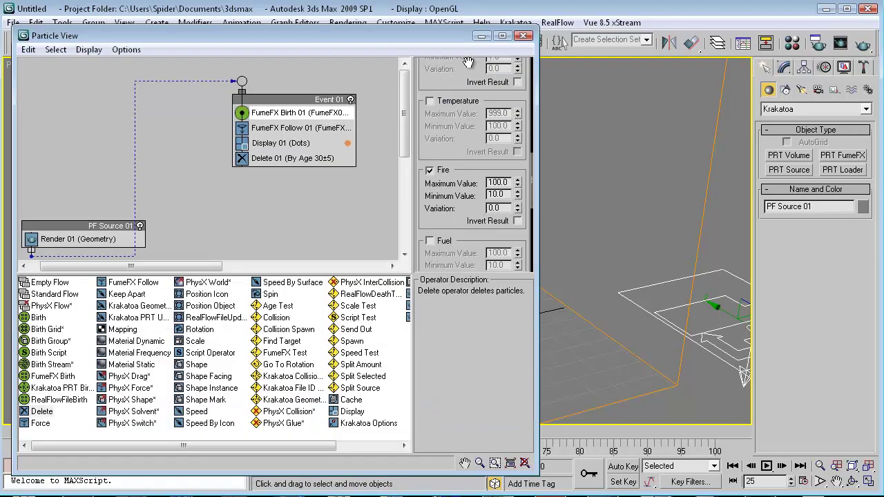
pyautogui.moveTo(410, 38); pyautogui.dragTo(107, 60)
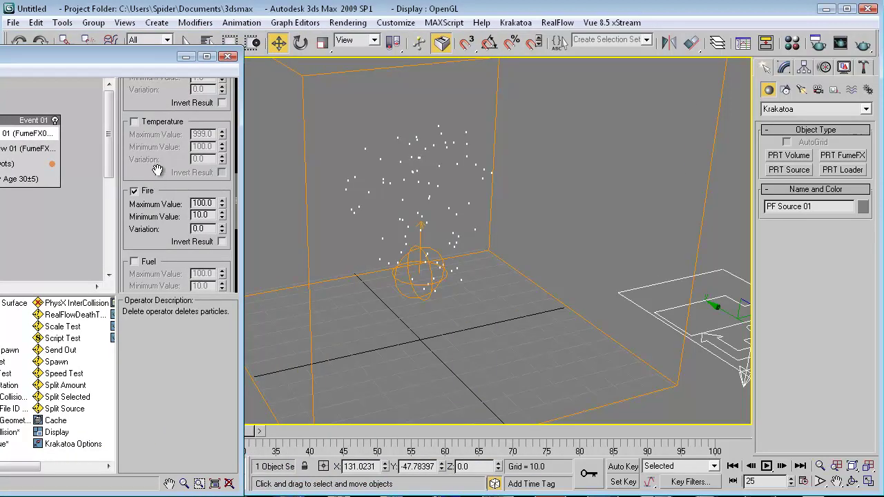
pyautogui.scroll(4, 155, 176)
pyautogui.click(135, 200)
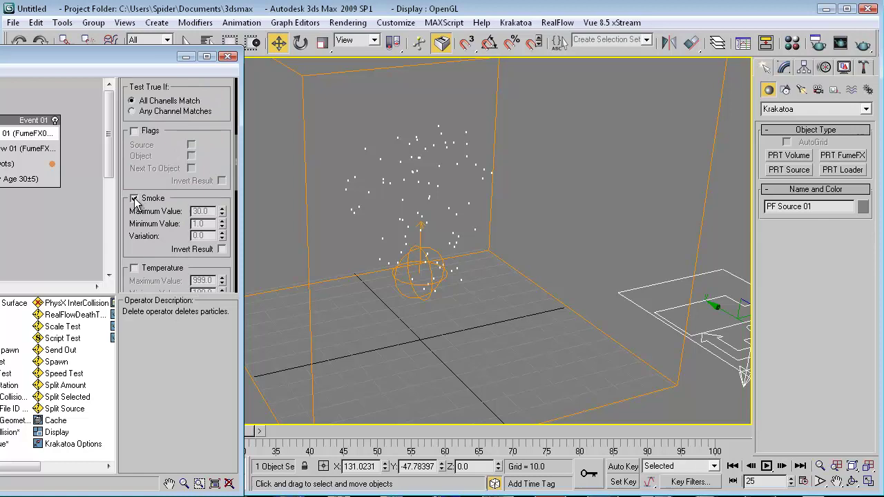
pyautogui.click(134, 199)
pyautogui.scroll(-5, 135, 199)
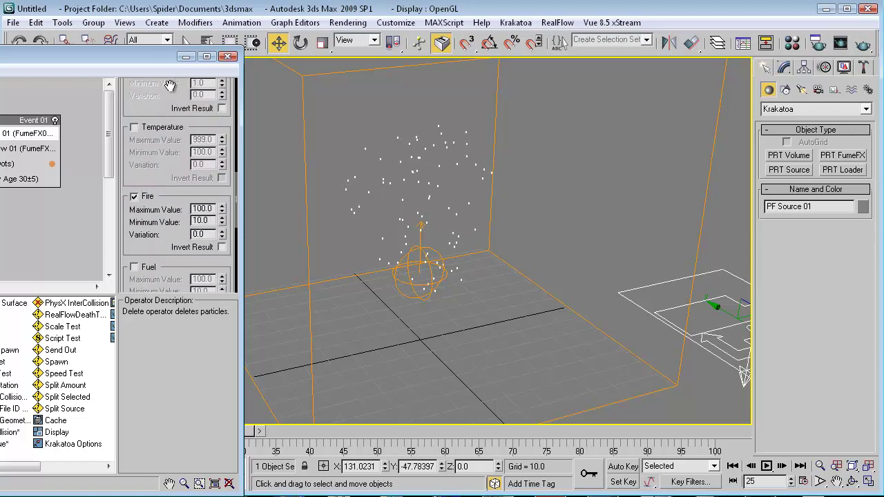
pyautogui.click(134, 195)
pyautogui.click(134, 196)
# Leave both the Smoke and Fire channel tests unchecked and move Particle View aside
pyautogui.scroll(4, 147, 162)
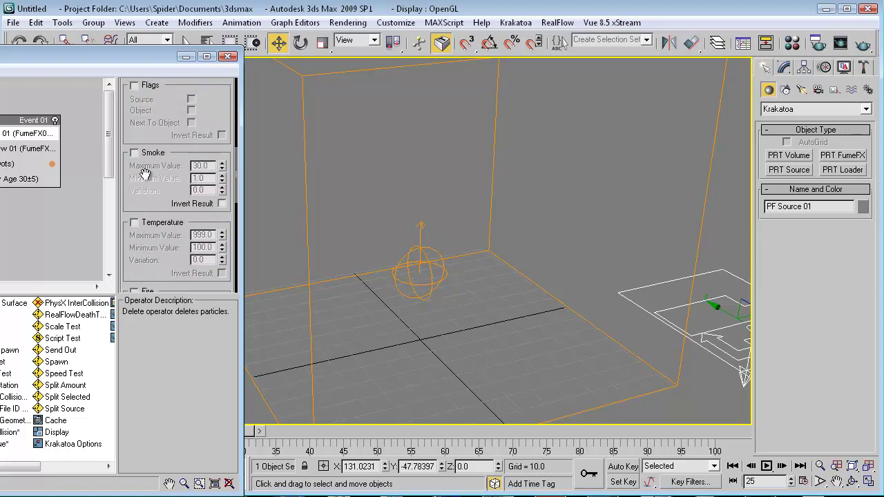
pyautogui.click(134, 154)
pyautogui.click(135, 153)
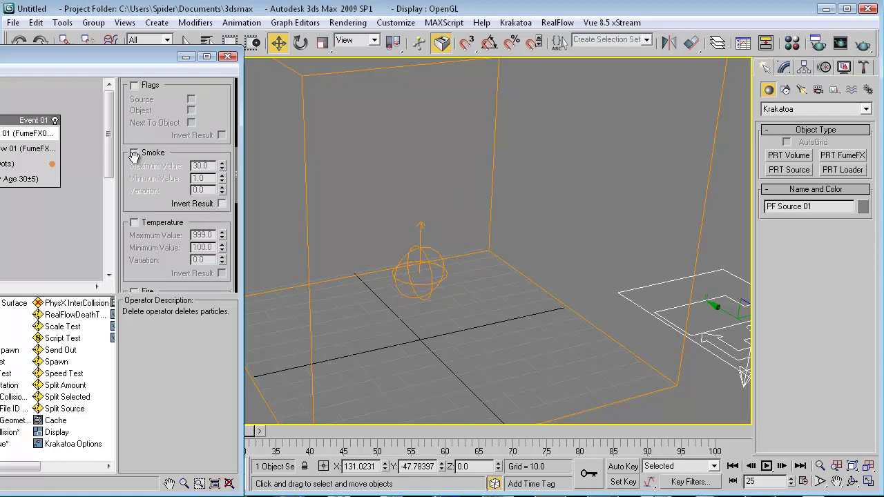
pyautogui.scroll(-5, 135, 156)
pyautogui.click(134, 153)
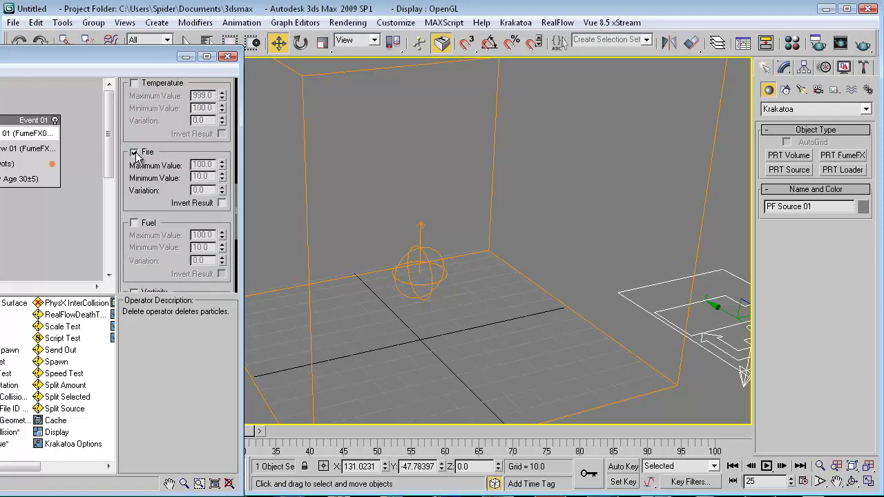
pyautogui.click(135, 154)
pyautogui.moveTo(166, 90); pyautogui.dragTo(258, 260)
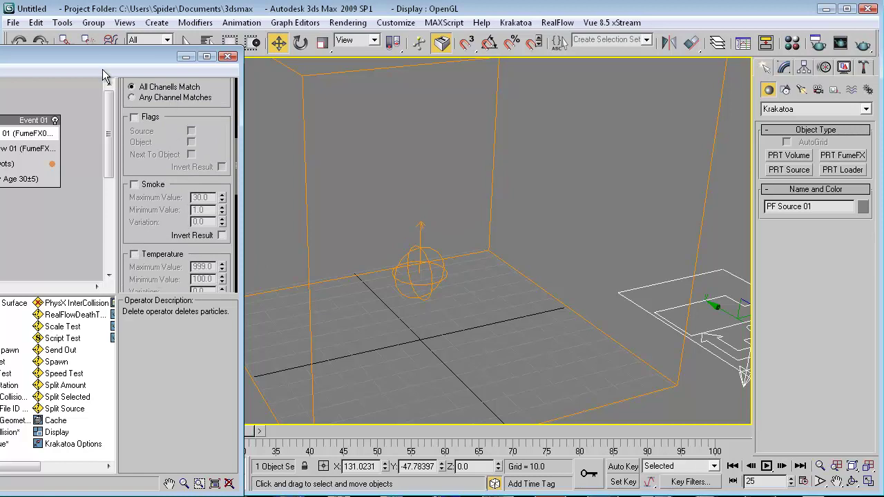
pyautogui.moveTo(107, 61); pyautogui.dragTo(293, 49)
pyautogui.click(628, 176)
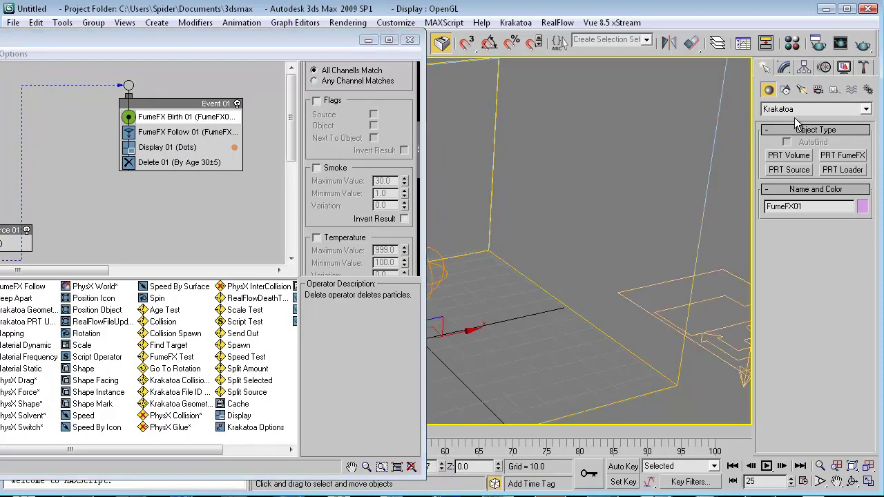
pyautogui.click(784, 67)
pyautogui.click(775, 264)
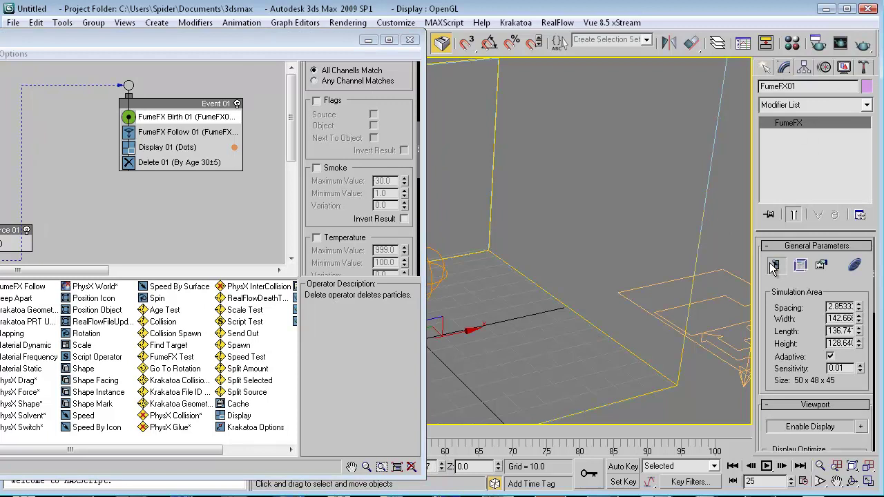
pyautogui.moveTo(715, 129); pyautogui.dragTo(619, 113)
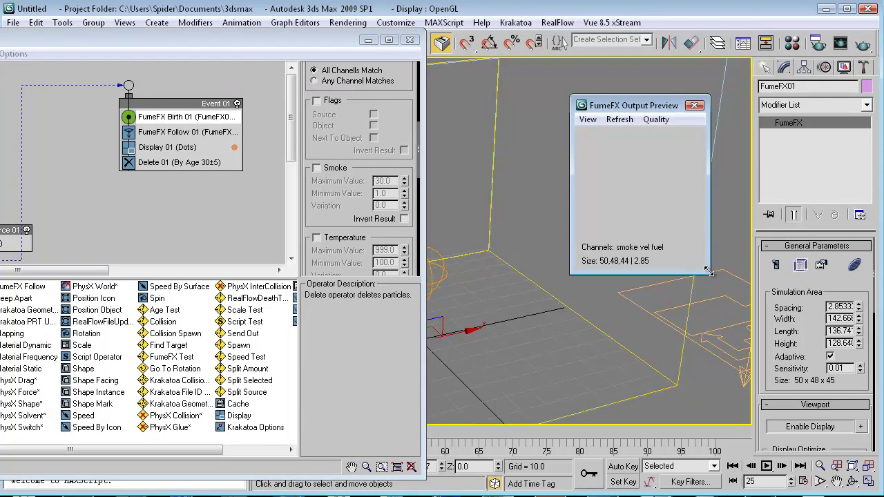
pyautogui.moveTo(709, 272); pyautogui.dragTo(722, 285)
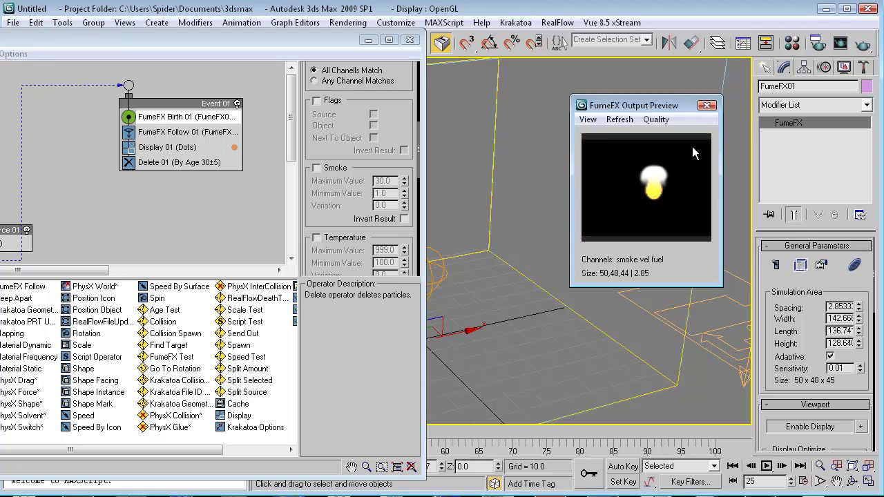
pyautogui.click(709, 105)
# Enable the Fire channel test on the FumeFX birth, with min 10 and max 100
pyautogui.click(616, 140)
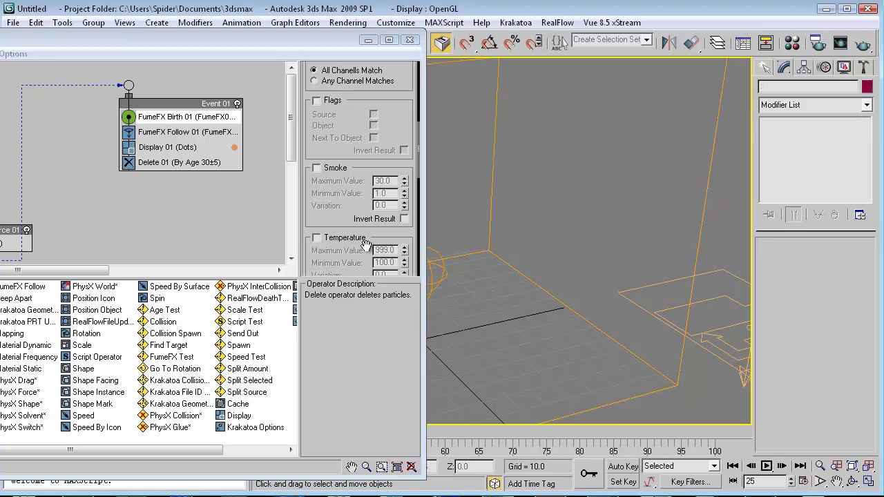
pyautogui.scroll(-5, 326, 207)
pyautogui.click(317, 146)
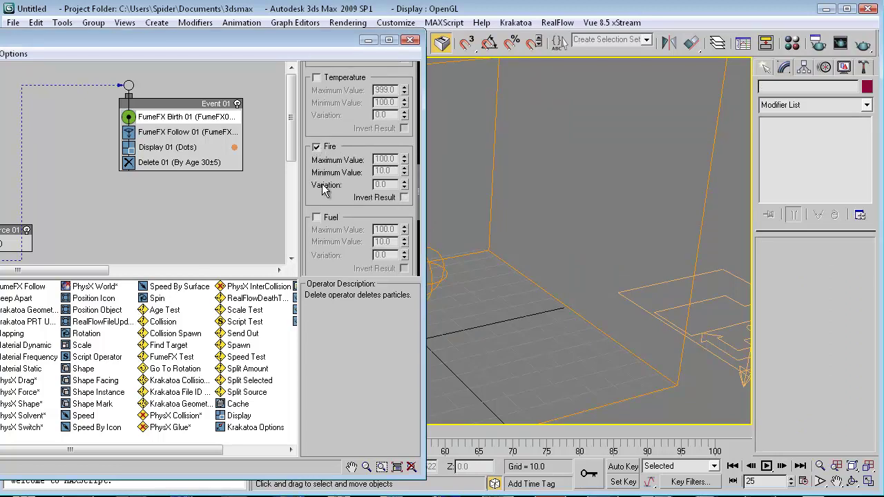
pyautogui.scroll(-5, 345, 138)
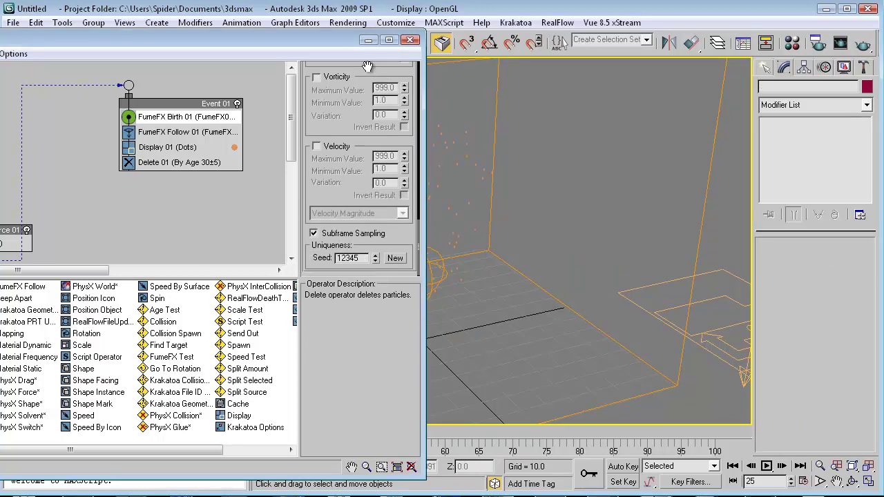
# Review the FumeFX Birth rollout settings, then minimize Particle View
pyautogui.scroll(10, 359, 166)
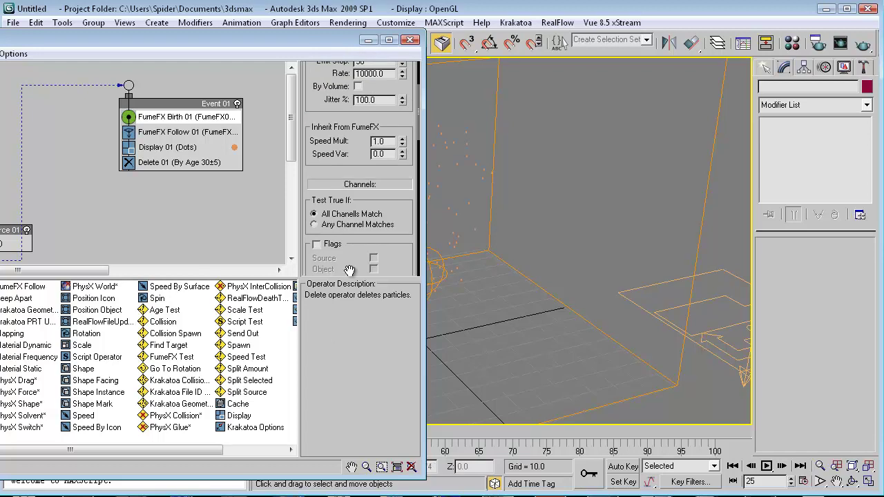
pyautogui.scroll(3, 409, 229)
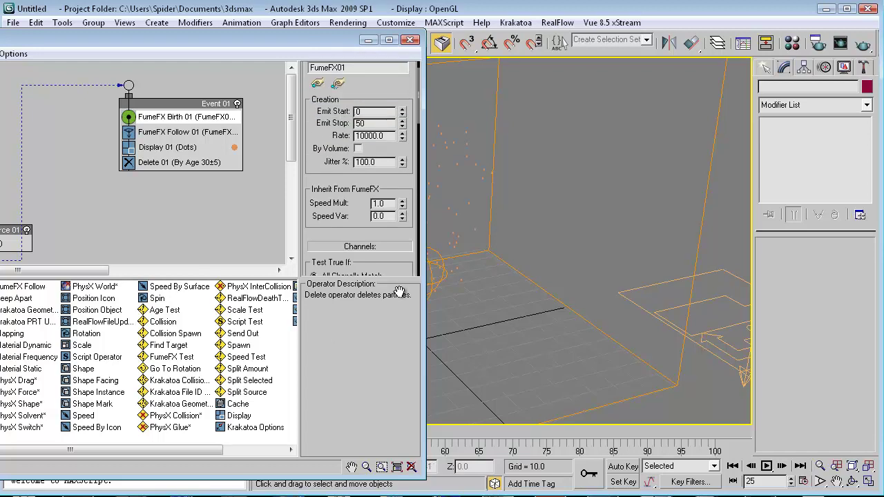
pyautogui.scroll(-5, 396, 218)
pyautogui.moveTo(396, 218); pyautogui.dragTo(419, 40)
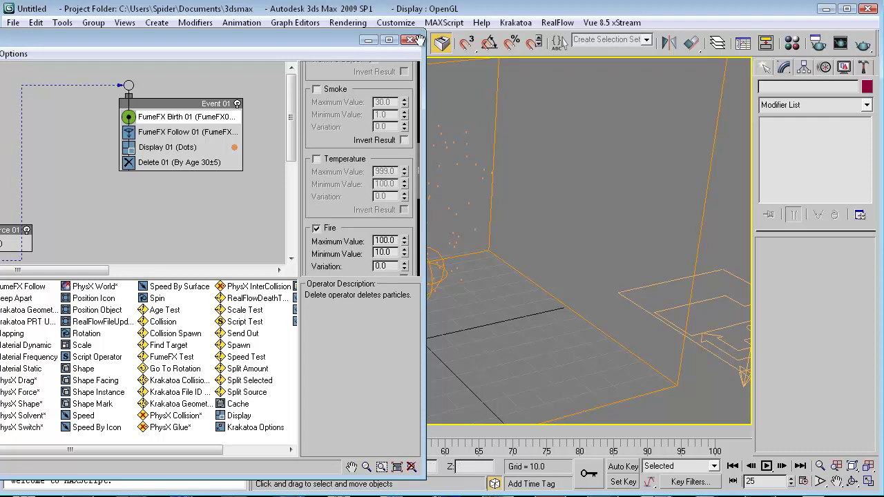
pyautogui.scroll(-3, 367, 128)
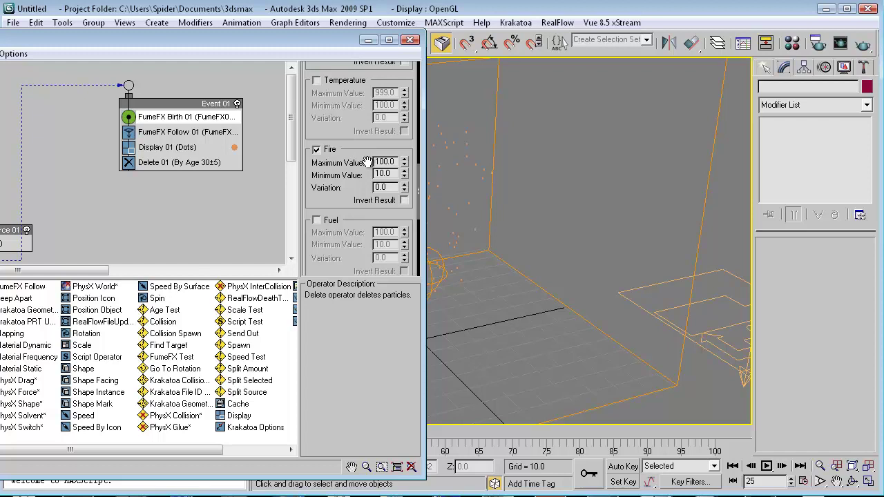
pyautogui.moveTo(359, 181); pyautogui.dragTo(362, 159)
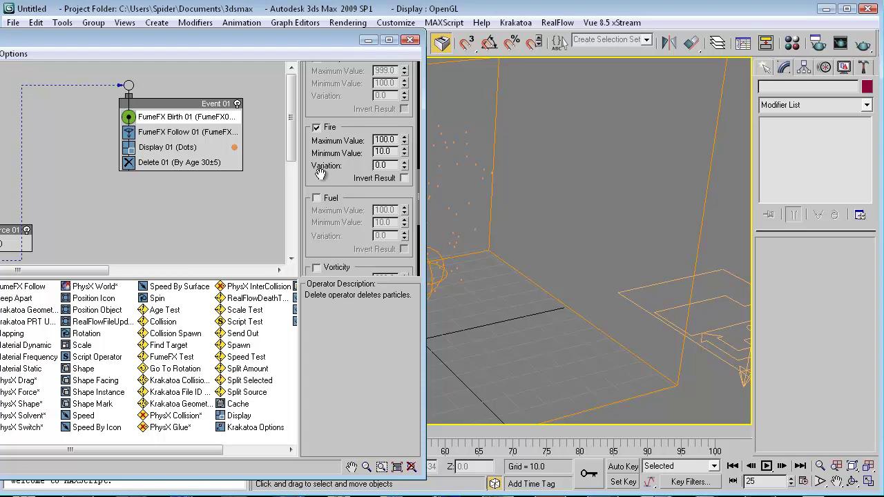
pyautogui.moveTo(322, 175); pyautogui.dragTo(372, 67)
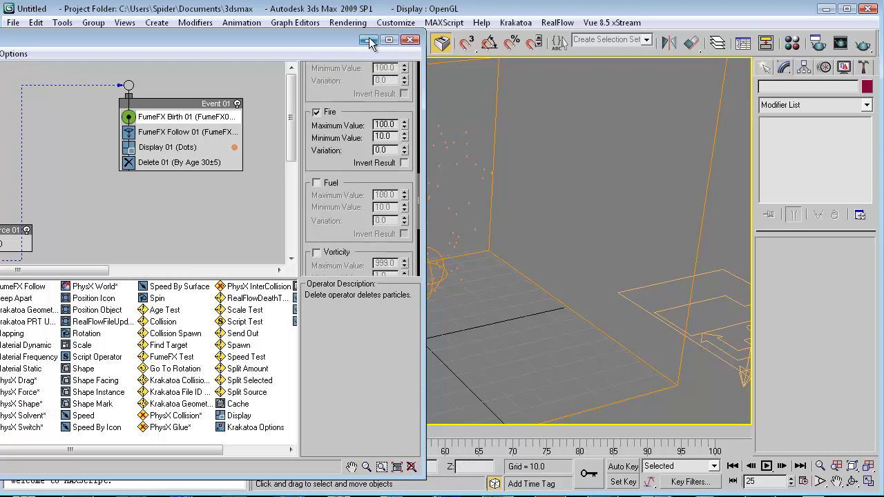
pyautogui.click(368, 40)
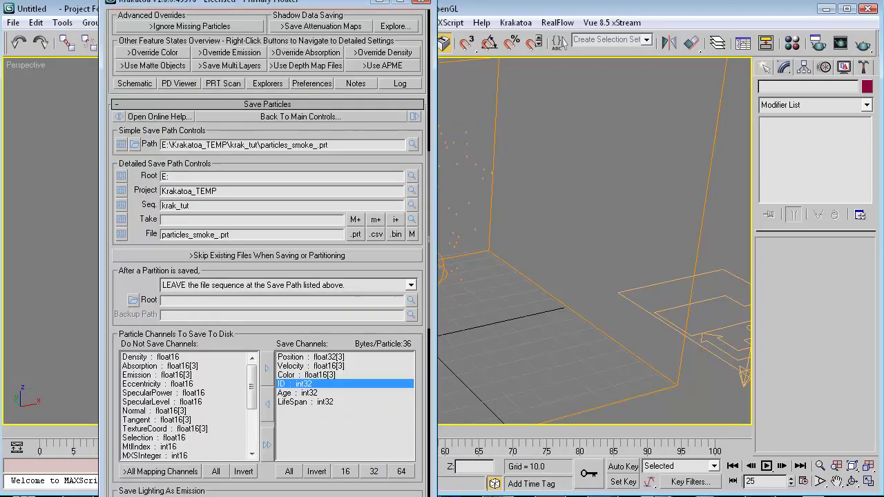
# Set the Save Particles path file name to particles_fire_.prt in the krak_tut folder
pyautogui.click(135, 145)
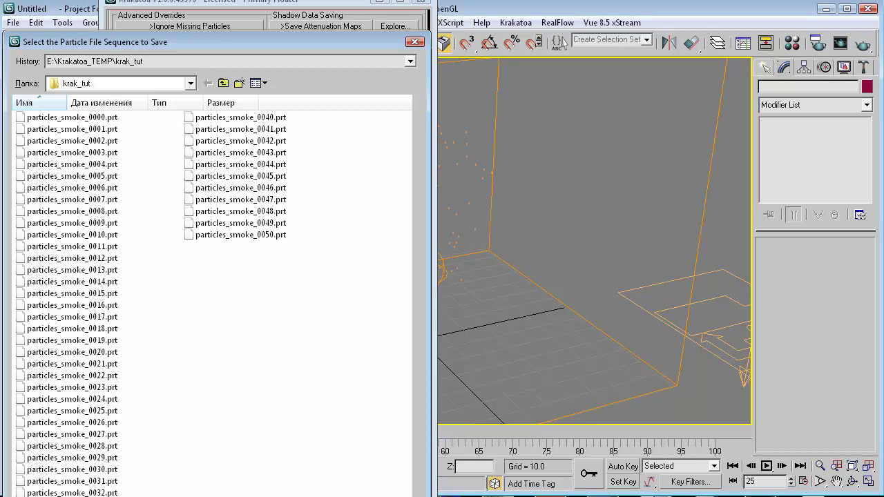
pyautogui.press('Return')
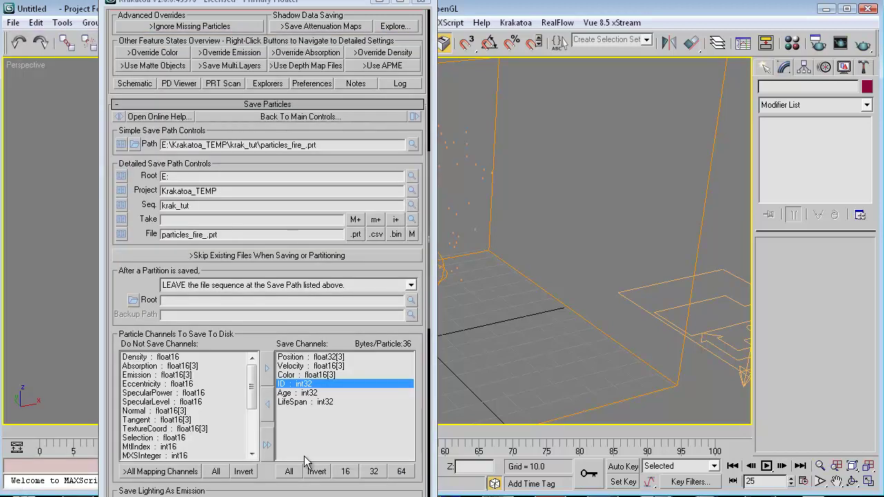
pyautogui.moveTo(140, 290); pyautogui.dragTo(154, 128)
pyautogui.scroll(-2, 239, 260)
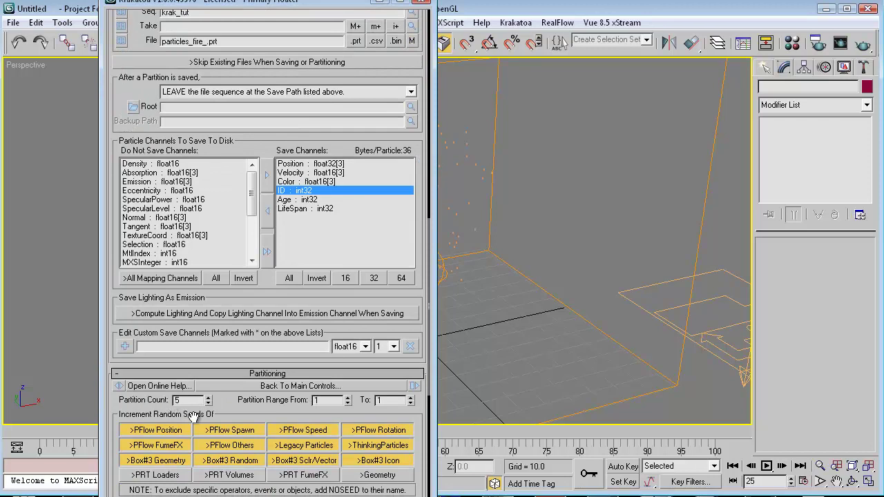
pyautogui.scroll(1, 262, 417)
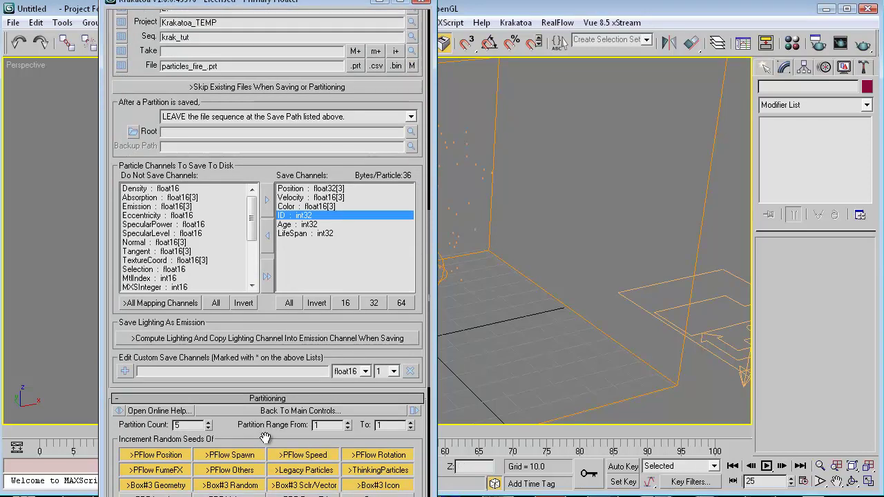
pyautogui.scroll(6, 364, 413)
# Run SAVE PARTICLES, confirm Yes, and let the fire sequence render out for frames 0–50
pyautogui.scroll(9, 348, 121)
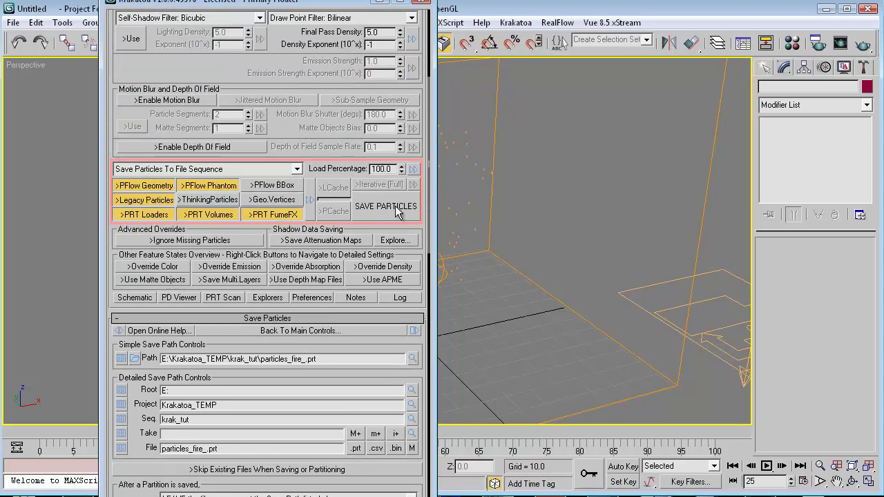
pyautogui.click(382, 206)
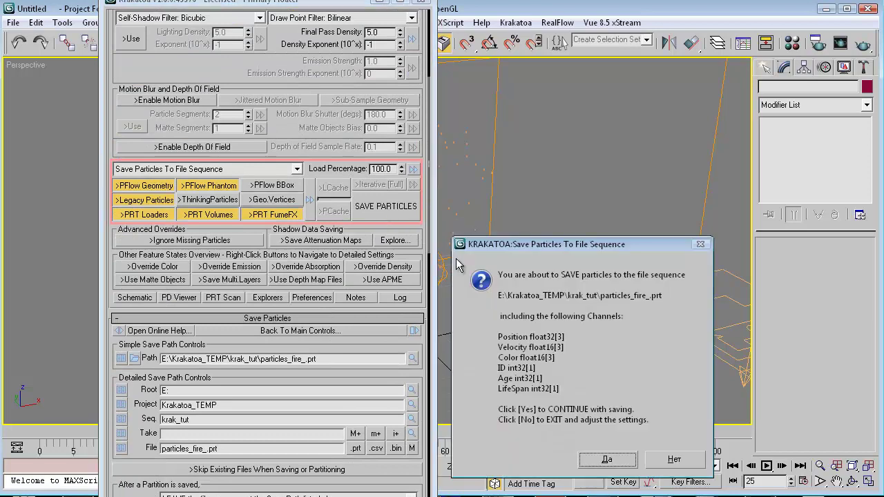
pyautogui.click(607, 460)
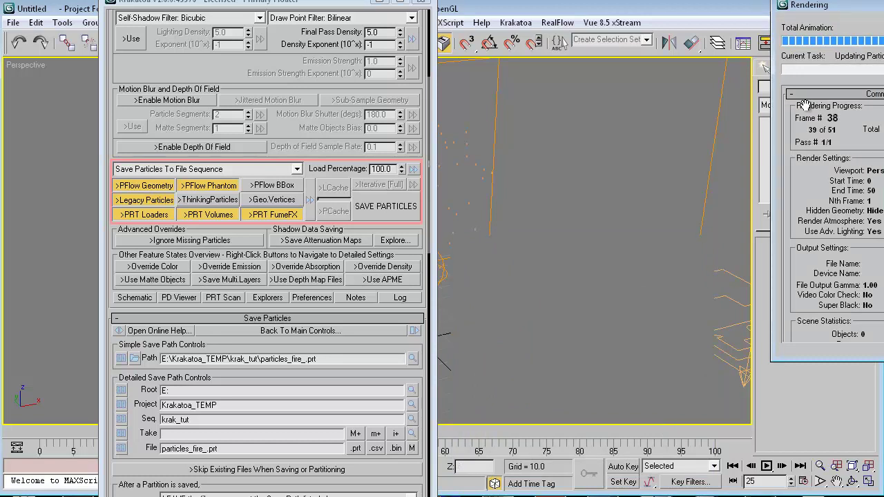
pyautogui.moveTo(808, 5); pyautogui.dragTo(645, 9)
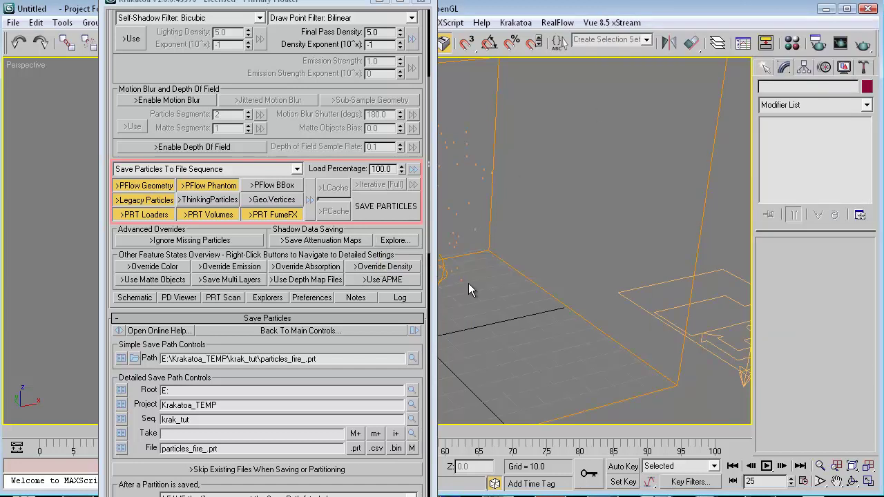
pyautogui.moveTo(325, 156); pyautogui.dragTo(308, 399)
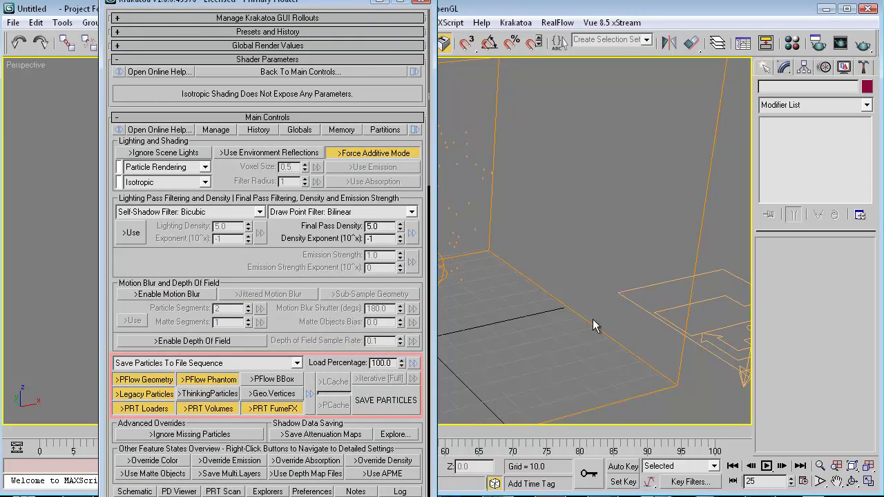
pyautogui.moveTo(293, 334); pyautogui.dragTo(309, 302)
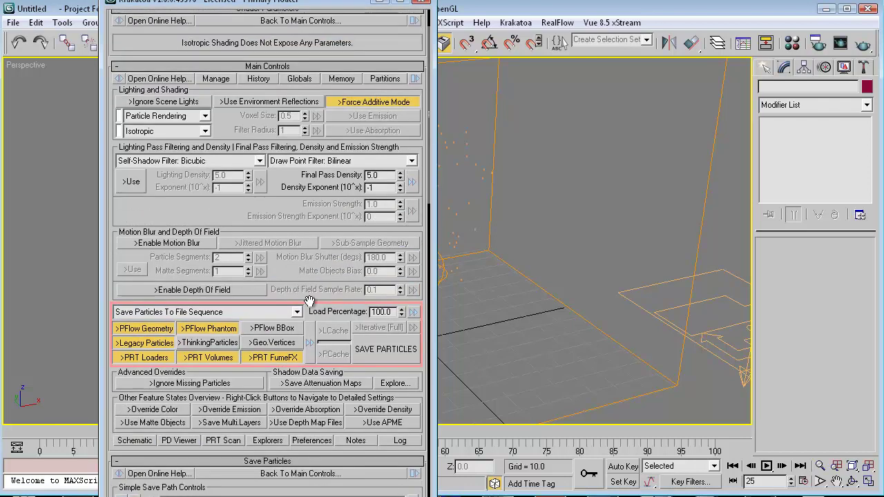
pyautogui.scroll(-3, 346, 283)
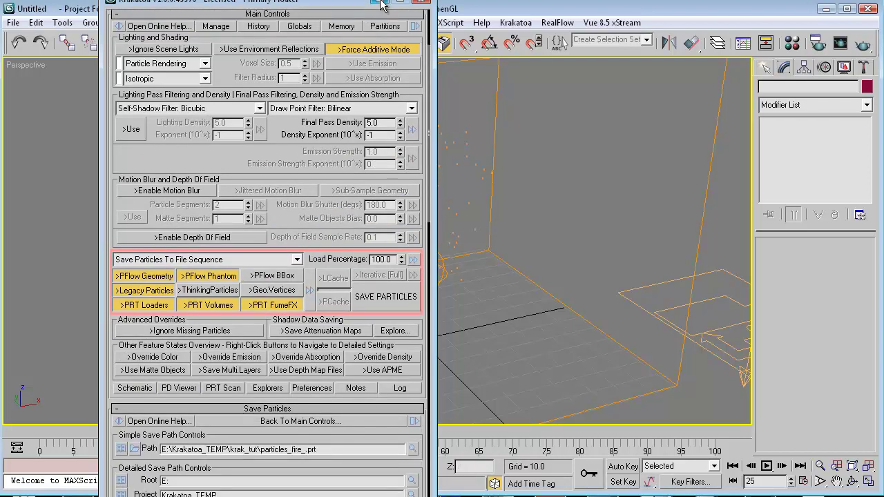
# Uncheck Renderable in FumeFX01's Object Properties
pyautogui.click(379, 2)
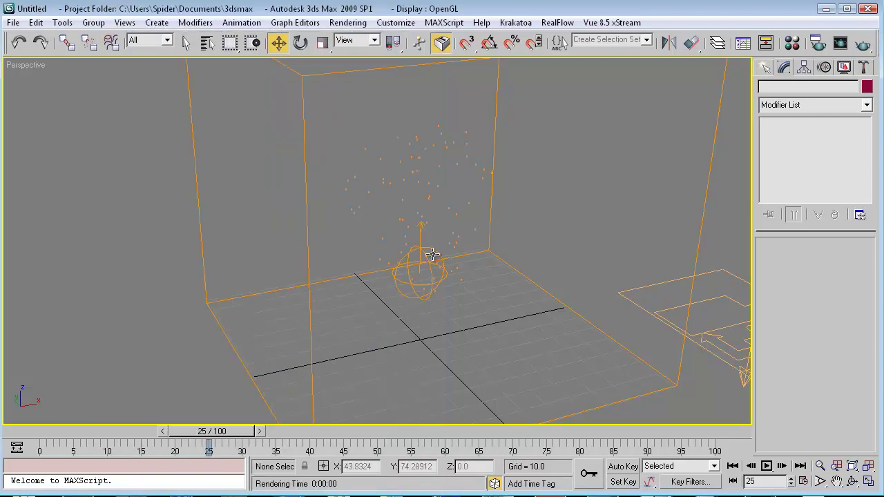
pyautogui.click(435, 254)
pyautogui.rightClick(435, 254)
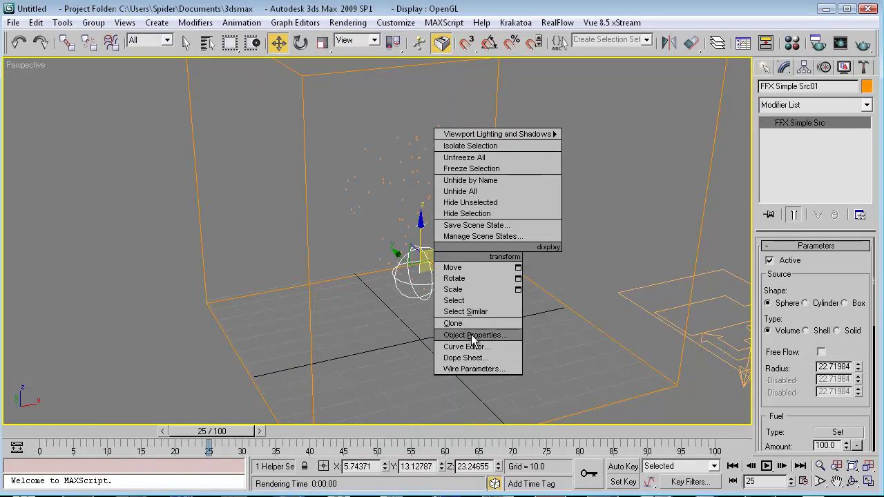
pyautogui.click(330, 234)
pyautogui.click(293, 254)
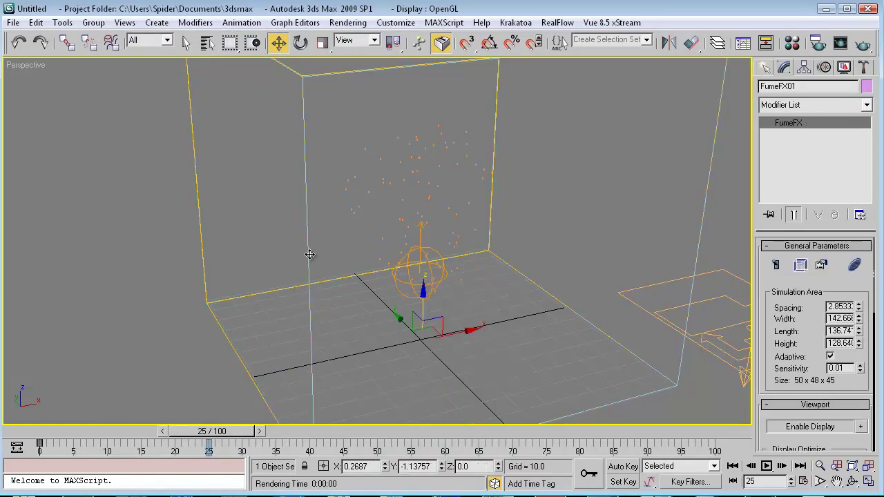
pyautogui.rightClick(309, 254)
pyautogui.click(349, 340)
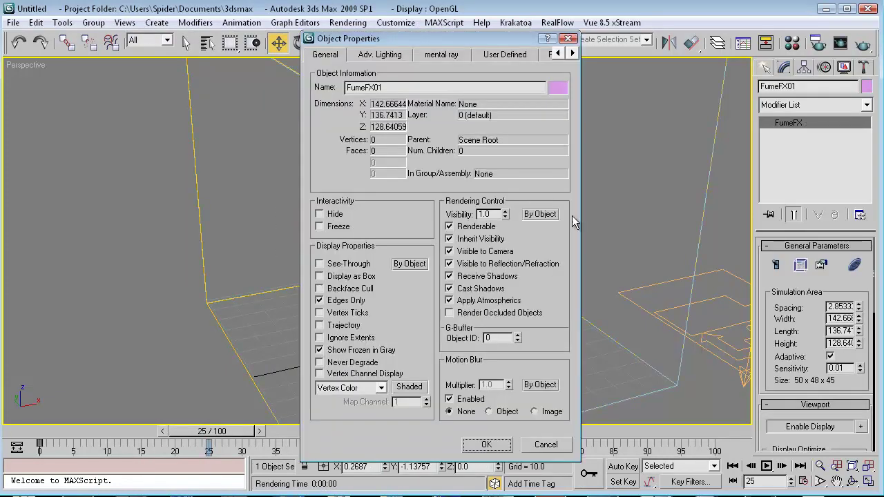
pyautogui.click(450, 227)
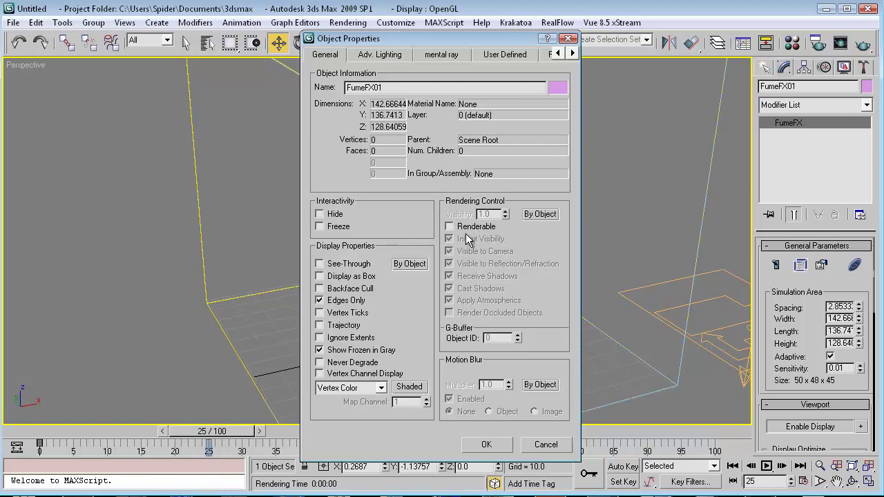
pyautogui.click(485, 445)
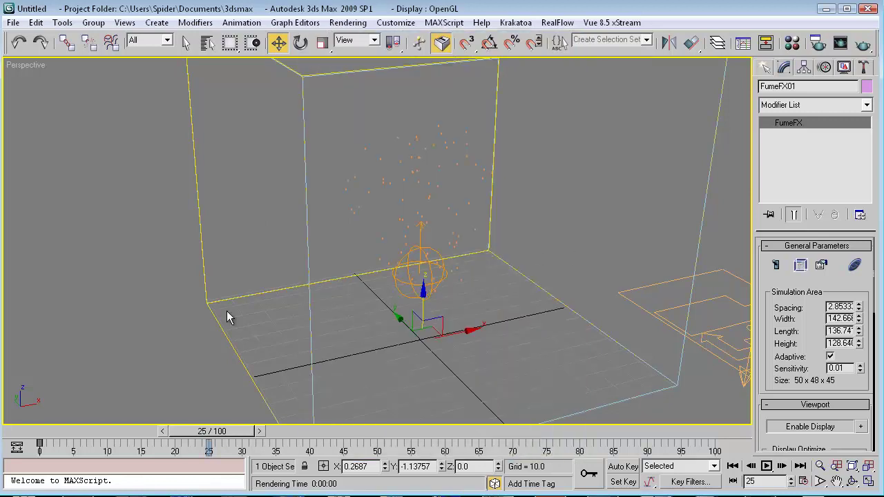
# Hide the FumeFX grid and its emitter, then reopen Particle View
pyautogui.moveTo(187, 192); pyautogui.dragTo(541, 385)
pyautogui.rightClick(424, 293)
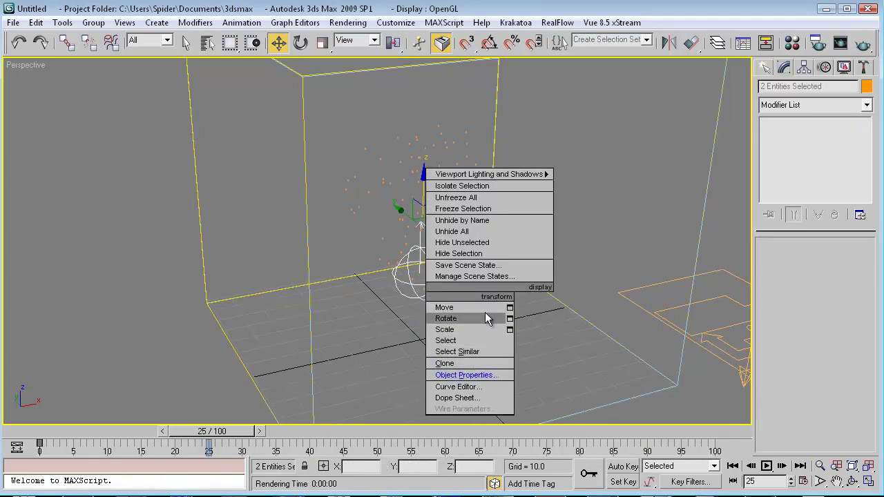
pyautogui.click(476, 254)
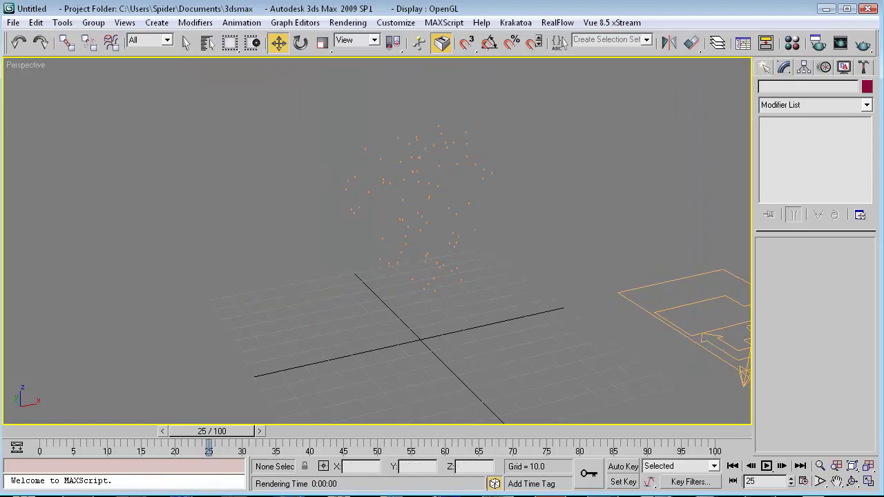
pyautogui.press('6')
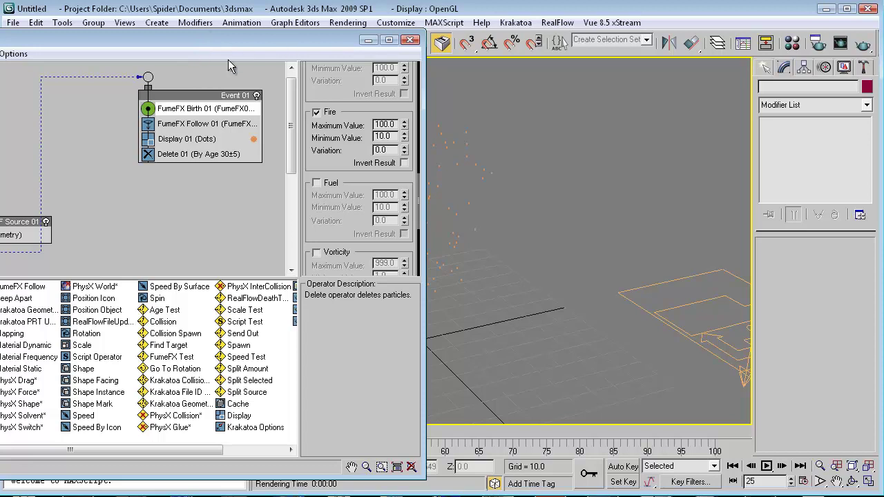
# Turn off PF Source 01's Render 01 operator, scrub back to frame 0, and minimize Particle View
pyautogui.moveTo(17, 232); pyautogui.dragTo(160, 226)
pyautogui.click(80, 229)
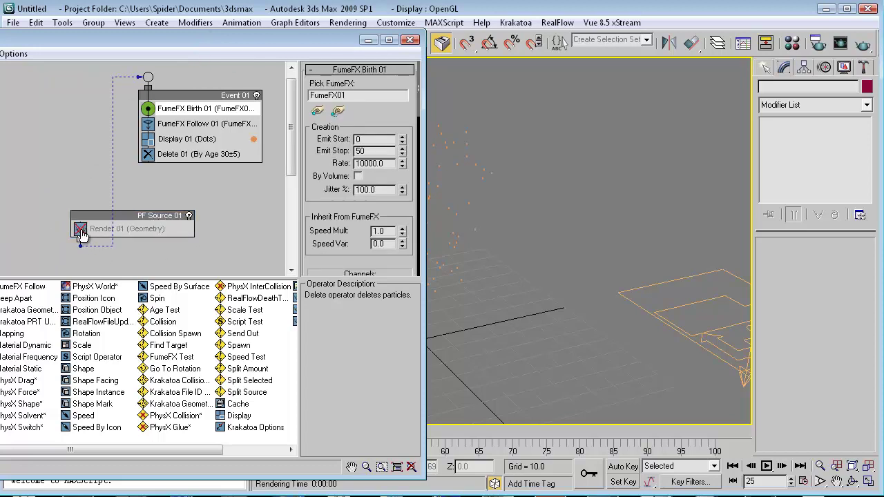
pyautogui.moveTo(512, 439); pyautogui.dragTo(102, 436)
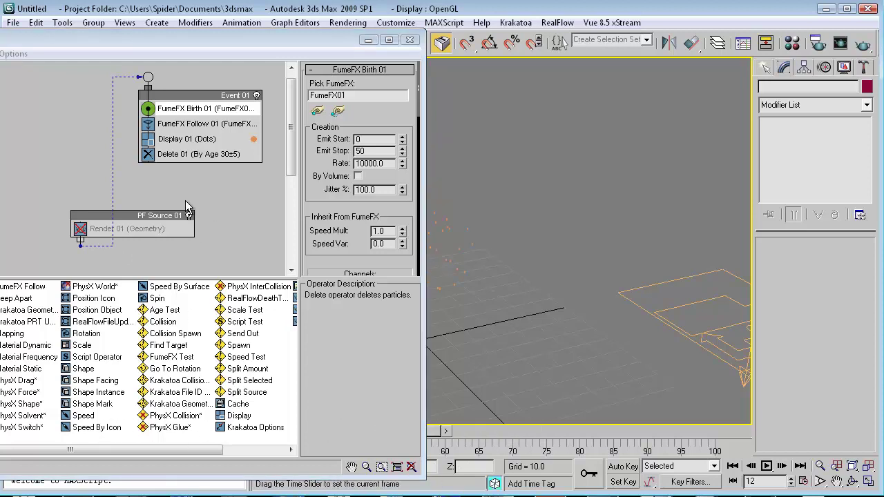
pyautogui.rightClick(142, 215)
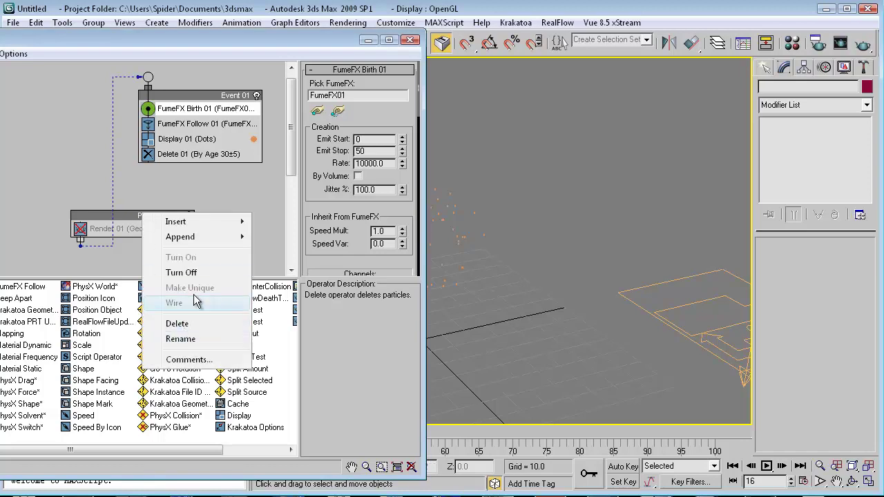
pyautogui.click(189, 270)
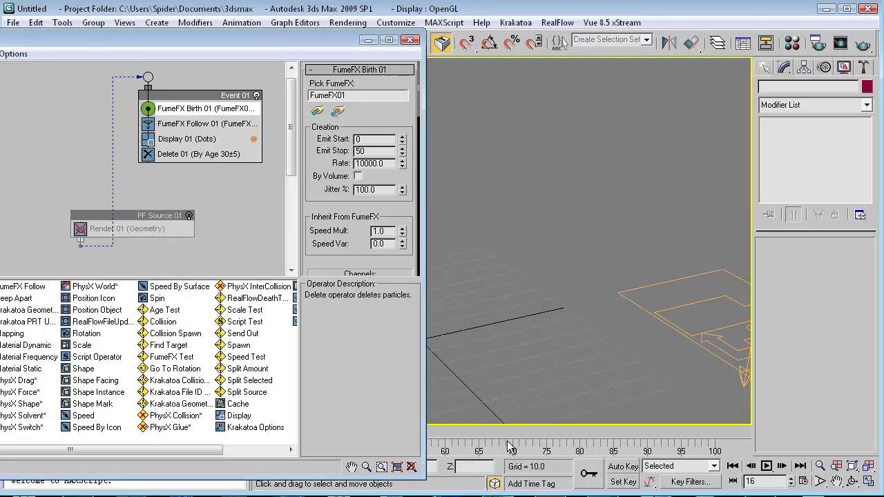
pyautogui.moveTo(490, 439); pyautogui.dragTo(89, 436)
pyautogui.moveTo(104, 384); pyautogui.dragTo(76, 384)
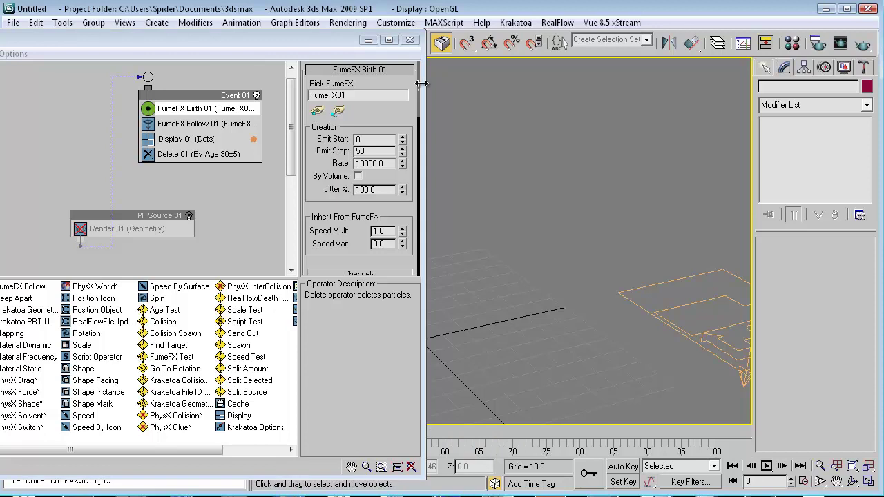
pyautogui.click(370, 46)
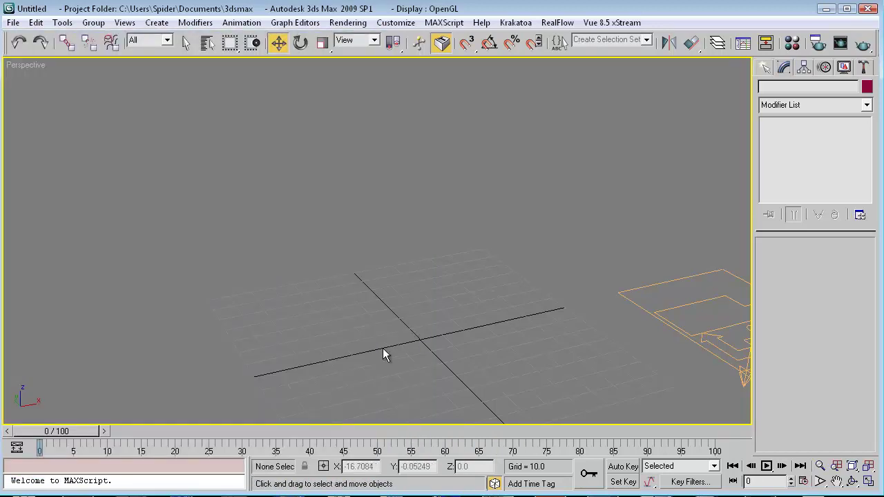
# Create a Krakatoa PRT Loader near the grid origin loading particles_fire_0000.prt
pyautogui.keyDown('alt'); pyautogui.moveTo(382, 348); pyautogui.dragTo(324, 279, button='middle'); pyautogui.keyUp('alt')
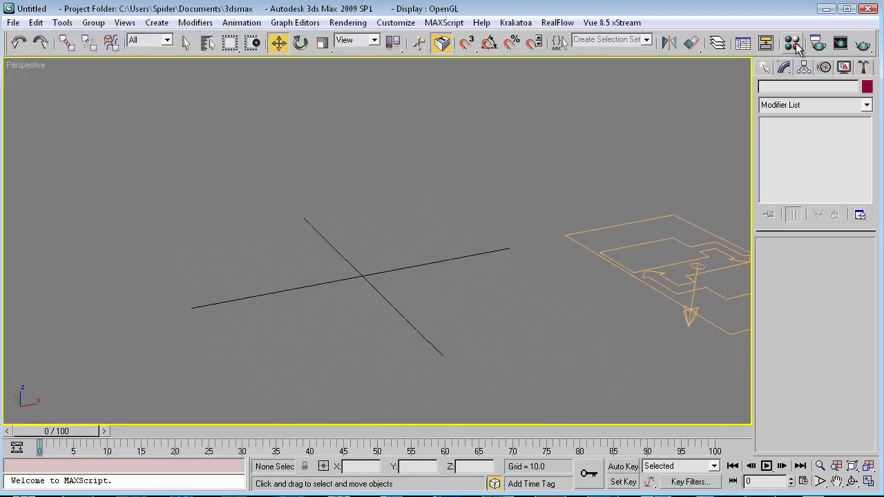
pyautogui.click(764, 67)
pyautogui.click(856, 171)
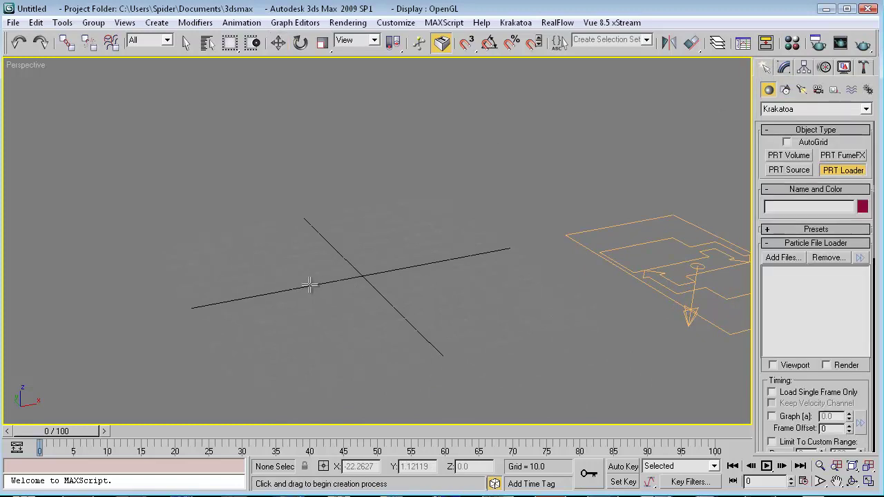
pyautogui.moveTo(310, 284); pyautogui.dragTo(464, 265)
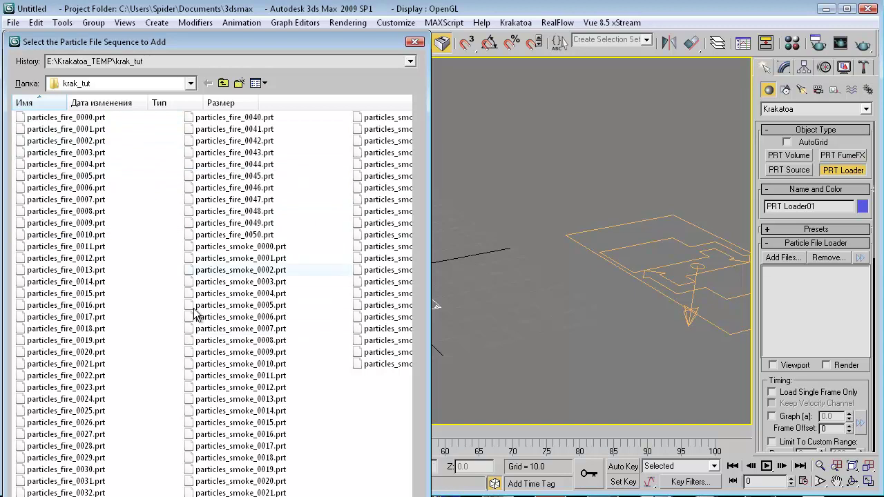
pyautogui.moveTo(437, 305); pyautogui.dragTo(491, 305)
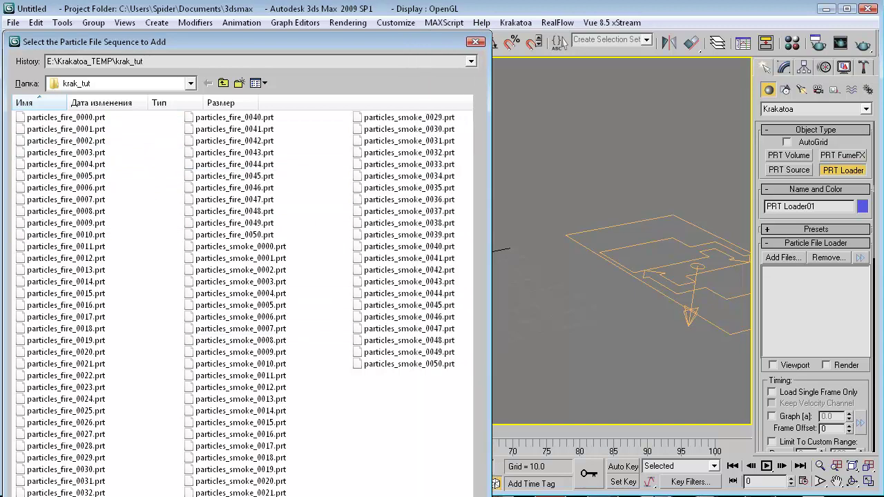
pyautogui.doubleClick(79, 120)
pyautogui.rightClick(323, 370)
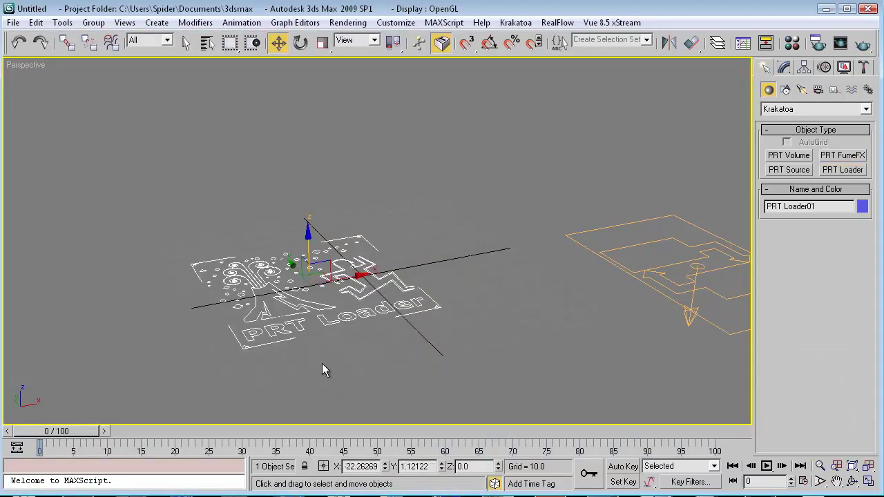
# Scrub through the loaded fire particles and pan to recentre the loader
pyautogui.moveTo(71, 433); pyautogui.dragTo(54, 455)
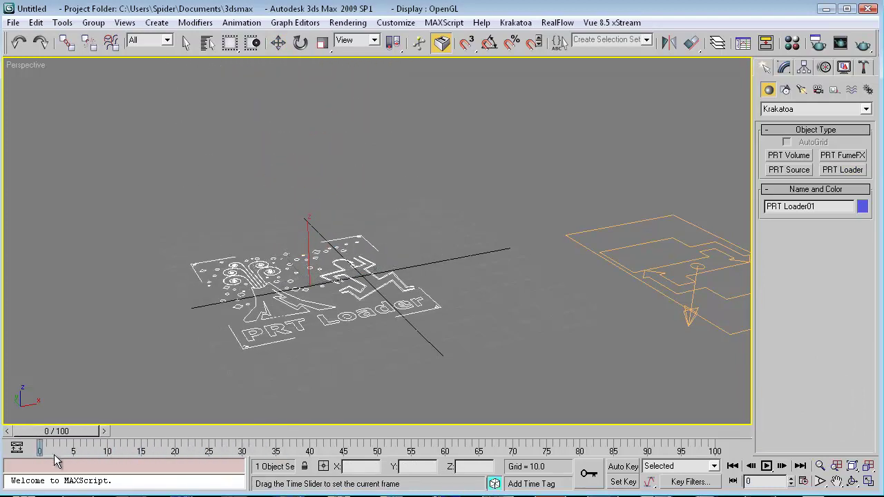
pyautogui.press('w')
pyautogui.moveTo(315, 342); pyautogui.dragTo(323, 330, button='middle')
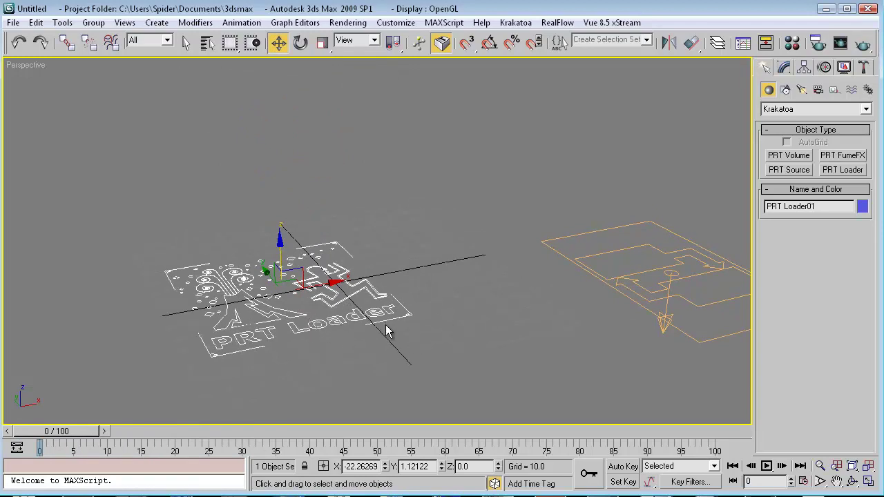
pyautogui.moveTo(386, 331); pyautogui.dragTo(415, 365, button='middle')
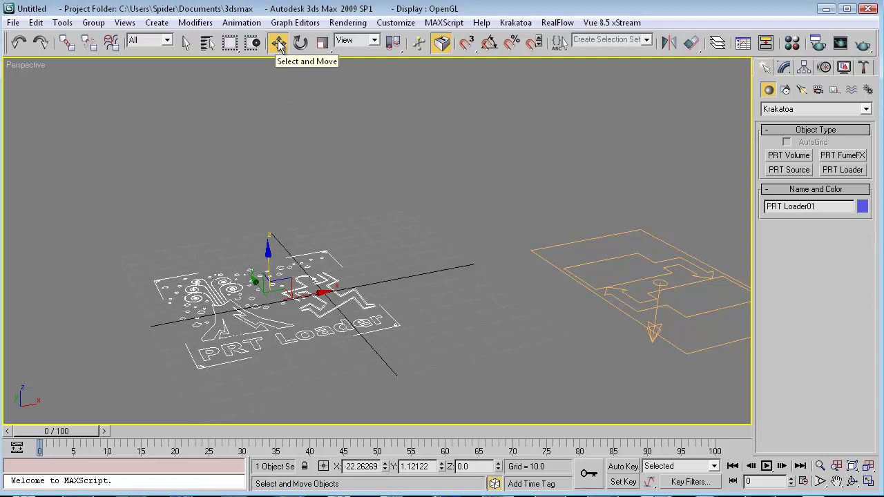
# Zero the loader's X and Y position, preview the particles, and return to frame 0
pyautogui.rightClick(384, 466)
pyautogui.rightClick(441, 467)
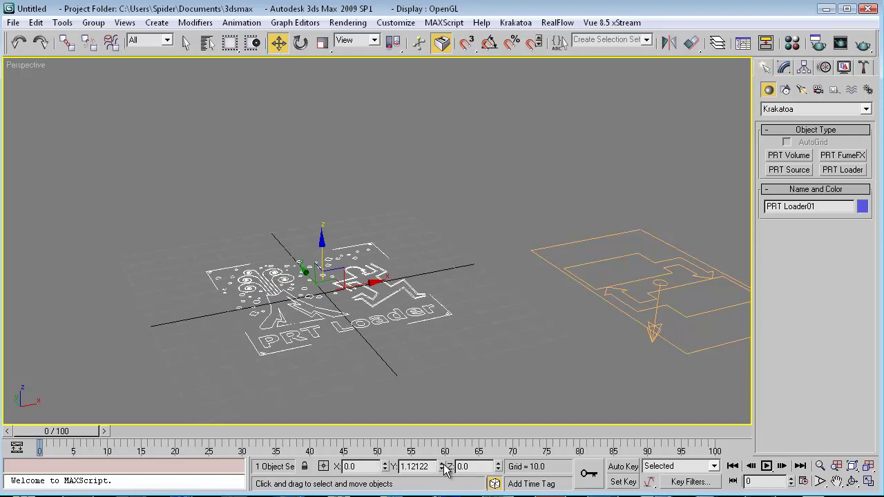
pyautogui.moveTo(69, 432); pyautogui.dragTo(181, 431)
pyautogui.press('w')
pyautogui.moveTo(400, 320); pyautogui.dragTo(410, 362, button='middle')
pyautogui.press('q')
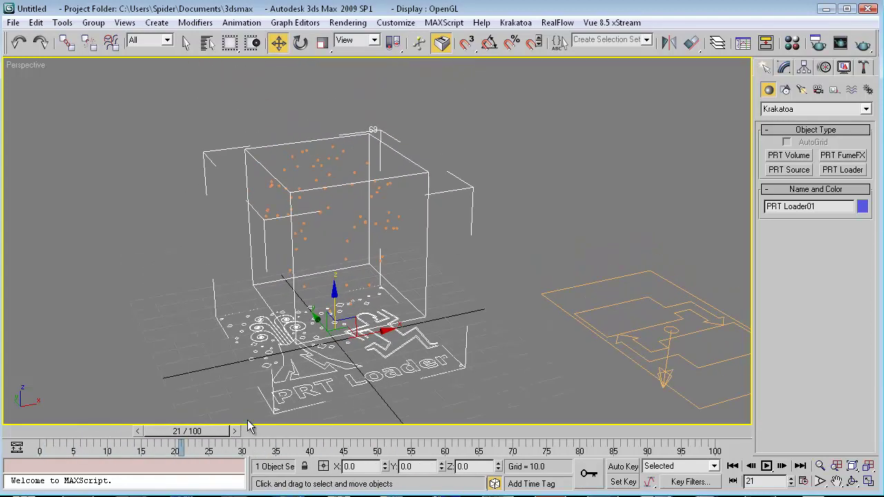
pyautogui.moveTo(190, 435); pyautogui.dragTo(59, 435)
pyautogui.press('w')
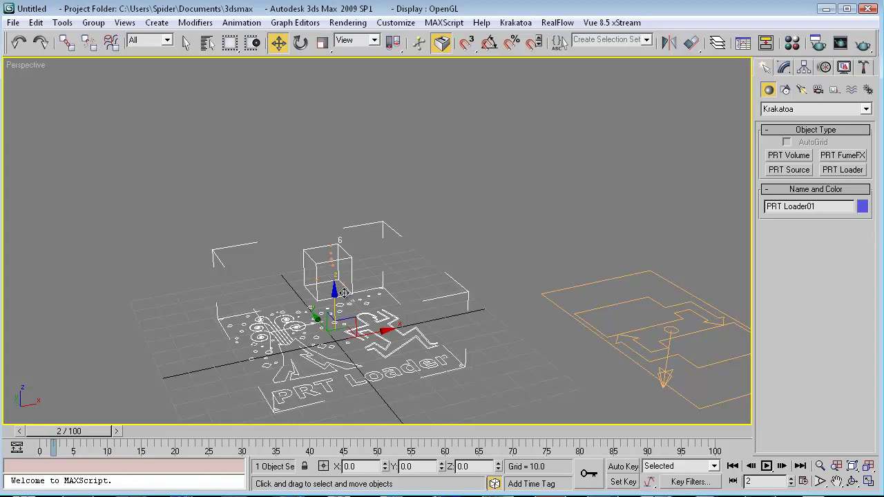
# Clone the PRT Loader as an independent Copy named PRT_SMOKE
pyautogui.click(36, 23)
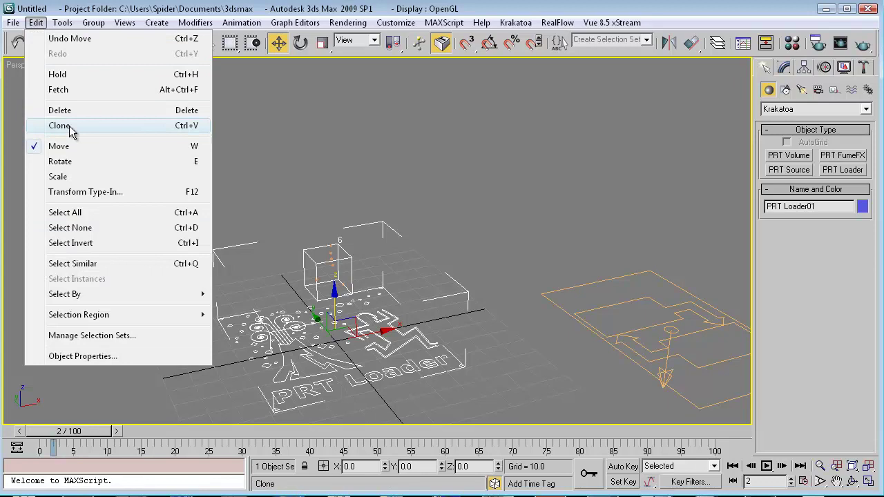
pyautogui.click(102, 131)
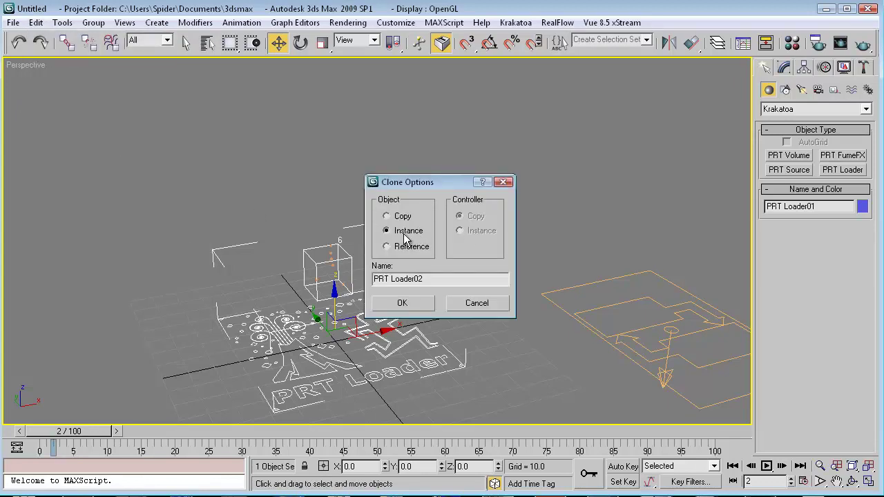
pyautogui.click(389, 217)
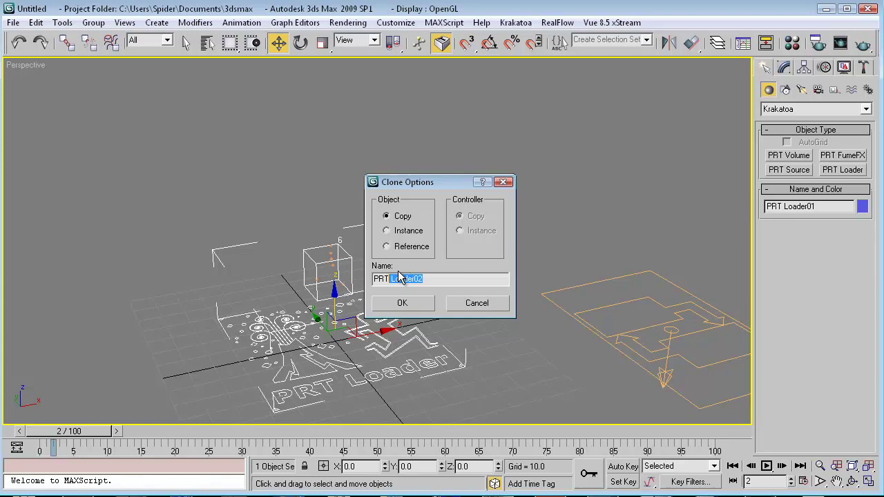
pyautogui.press('BackSpace')
pyautogui.write('_SMOKE')
pyautogui.press('Return')
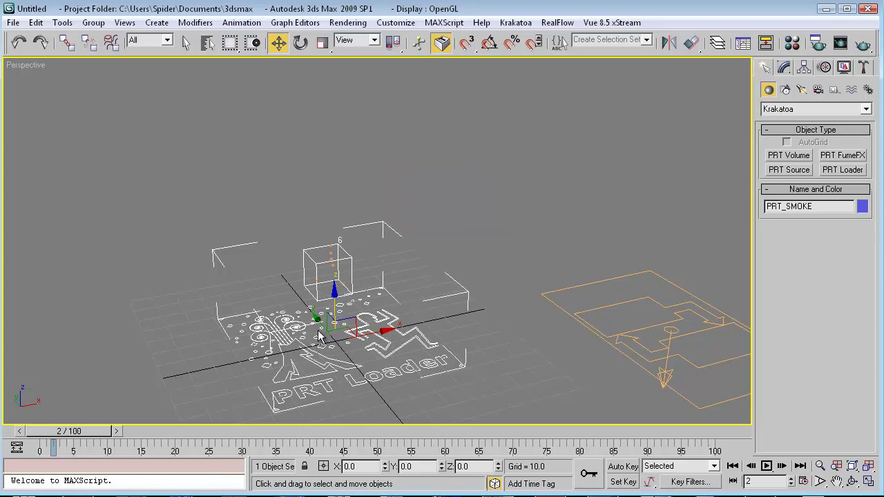
# Select the original PRT Loader01 and begin renaming it
pyautogui.click(296, 336)
pyautogui.click(288, 332)
pyautogui.click(287, 334)
pyautogui.write('V')
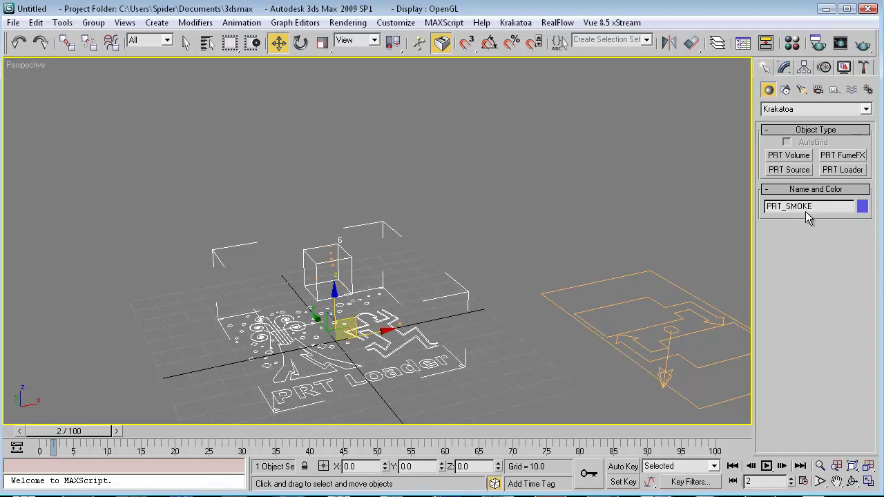
# Swap PRT_SMOKE's particles_fire sequence for particles_smoke and scrub ahead to frame 42
pyautogui.click(785, 68)
pyautogui.click(792, 288)
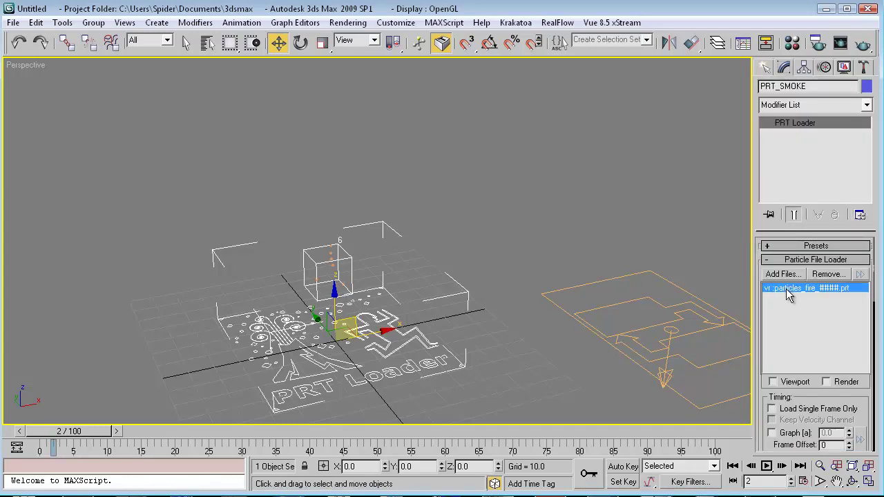
pyautogui.click(838, 278)
pyautogui.click(611, 393)
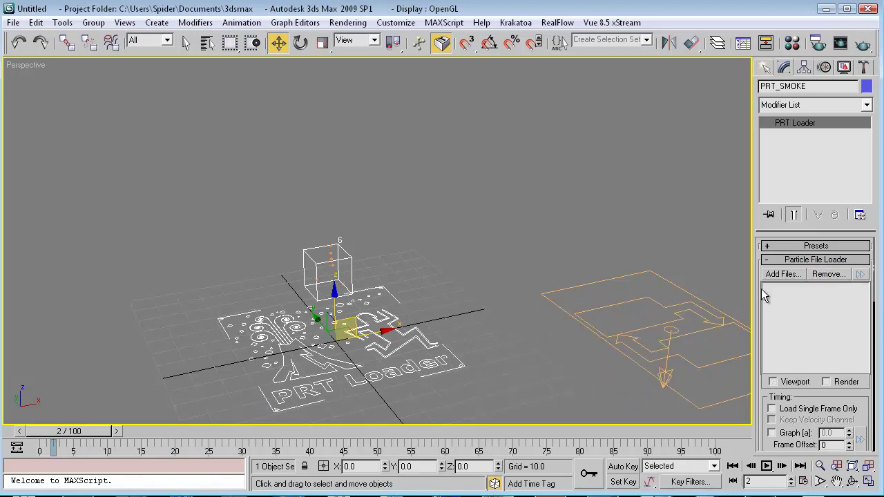
pyautogui.click(774, 277)
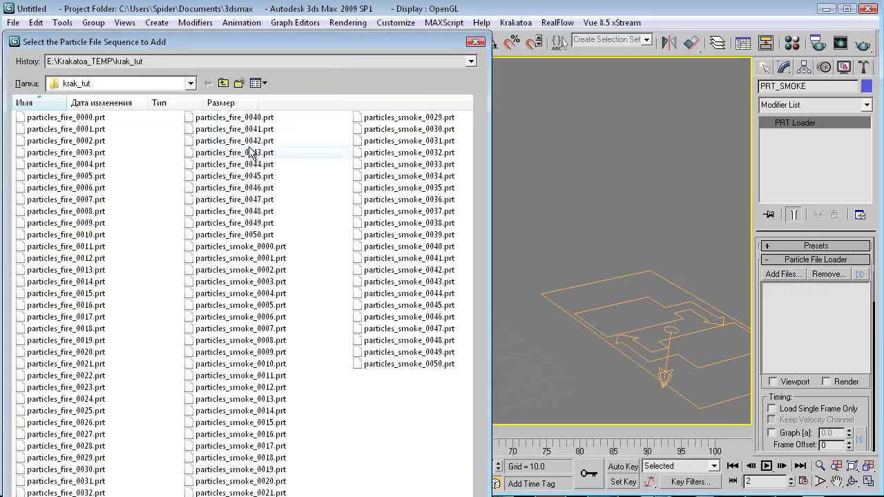
pyautogui.doubleClick(242, 246)
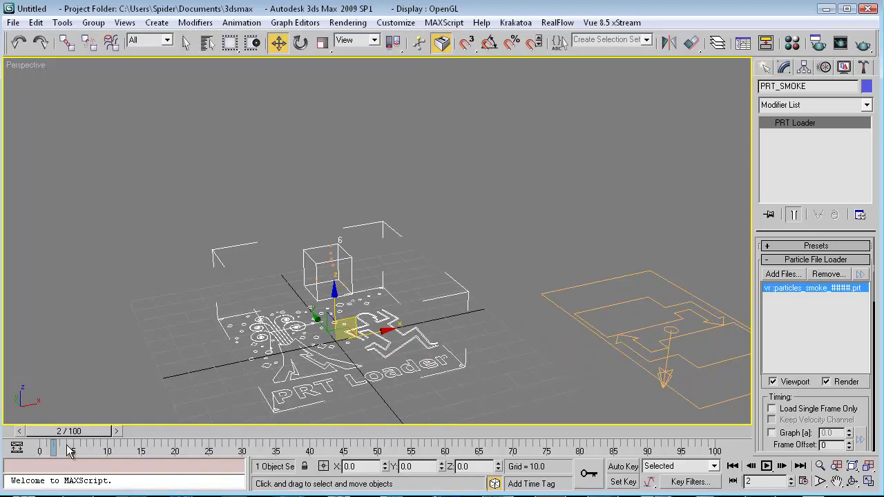
pyautogui.moveTo(53, 440); pyautogui.dragTo(206, 440)
# Select the PRT_FIRE loader from the overlapping loaders in the viewport
pyautogui.press('w')
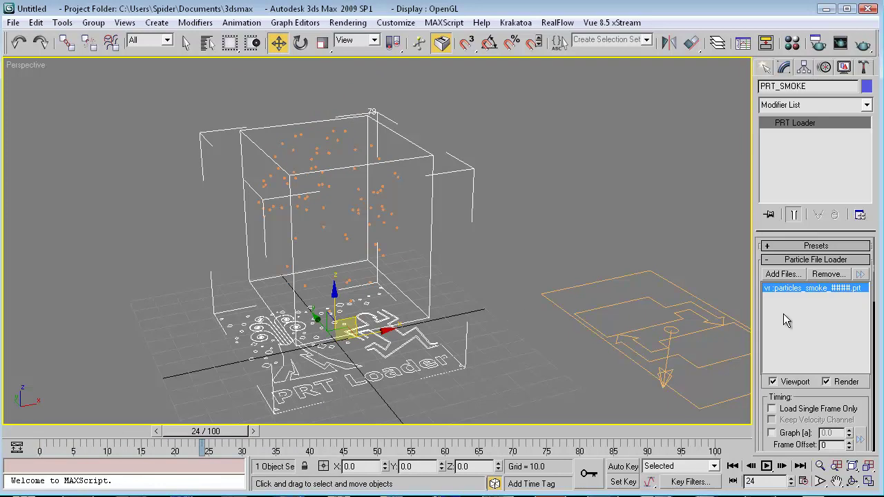
pyautogui.click(439, 355)
pyautogui.click(417, 359)
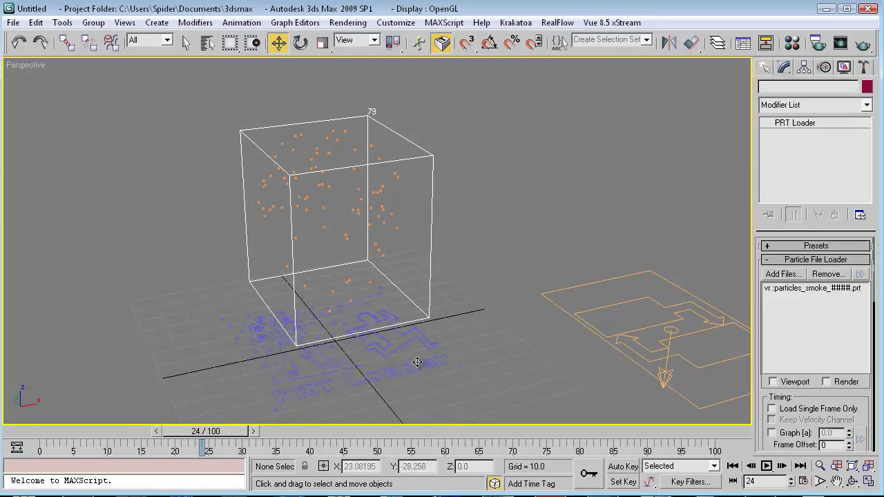
pyautogui.click(431, 261)
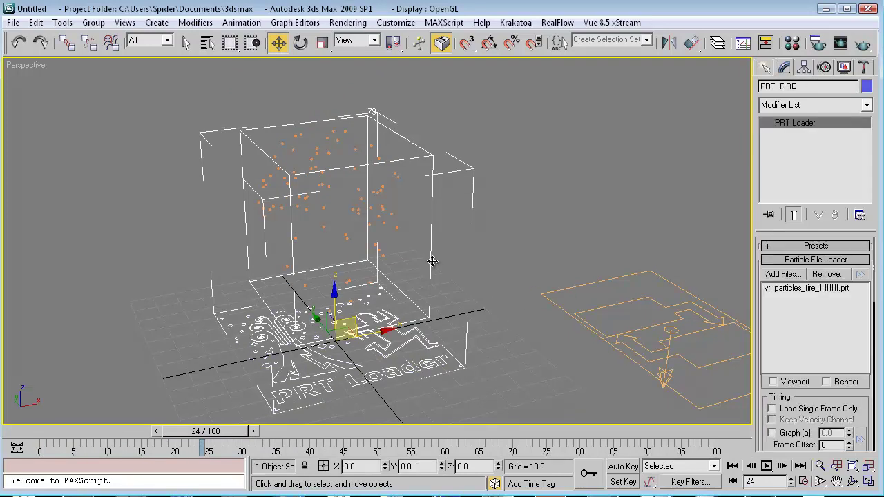
pyautogui.click(431, 261)
pyautogui.click(431, 261)
# Give PRT_FIRE a light yellow object colour, then reselect PRT_SMOKE
pyautogui.click(867, 88)
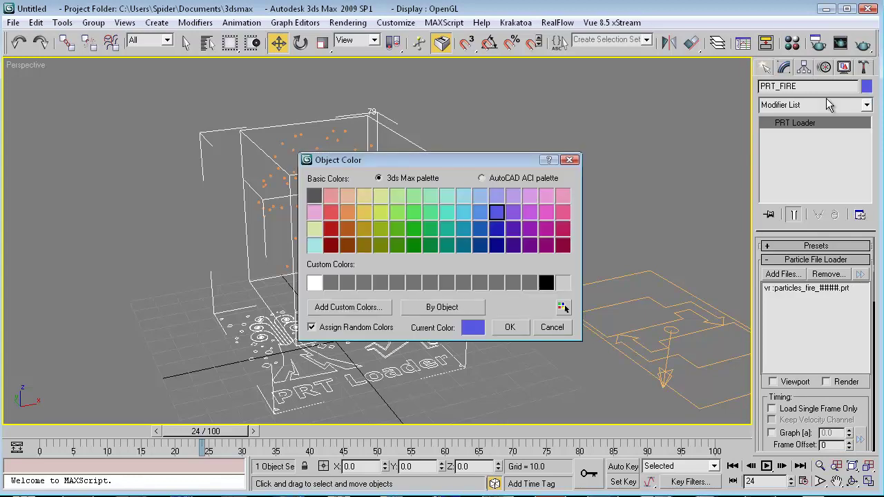
pyautogui.click(347, 212)
pyautogui.click(366, 196)
pyautogui.click(508, 327)
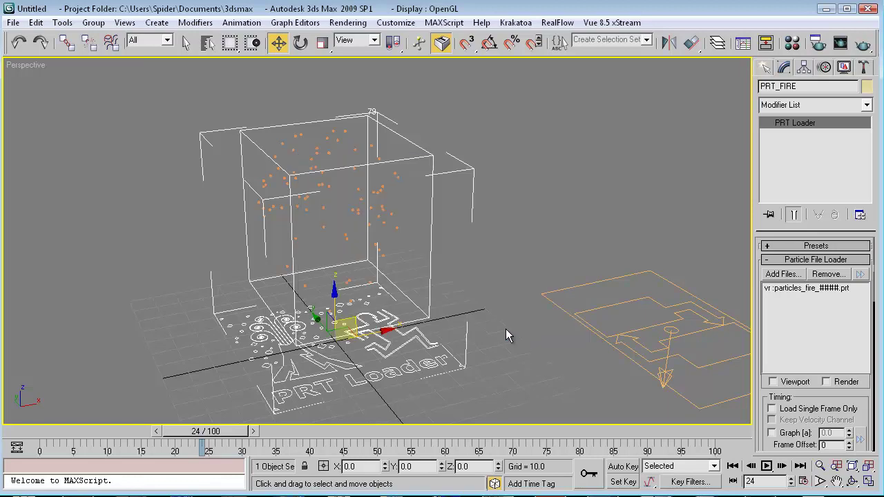
pyautogui.click(404, 363)
pyautogui.click(381, 351)
pyautogui.scroll(-5, 297, 235)
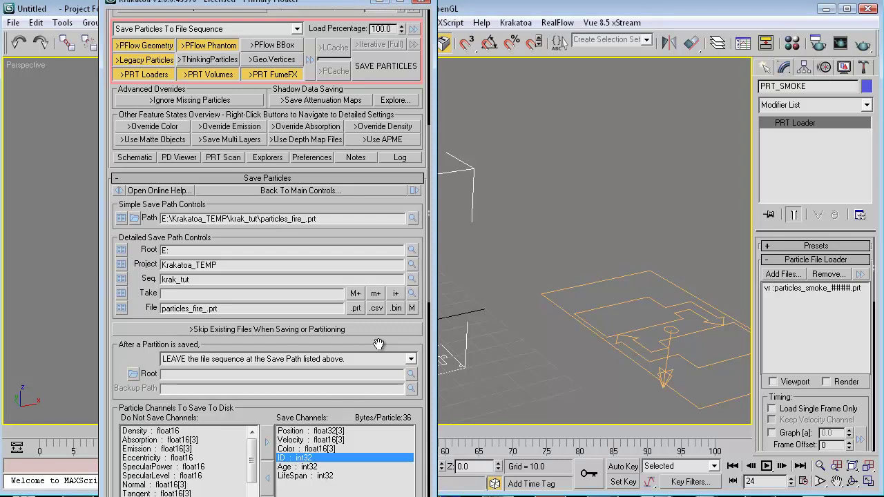
pyautogui.scroll(-5, 301, 454)
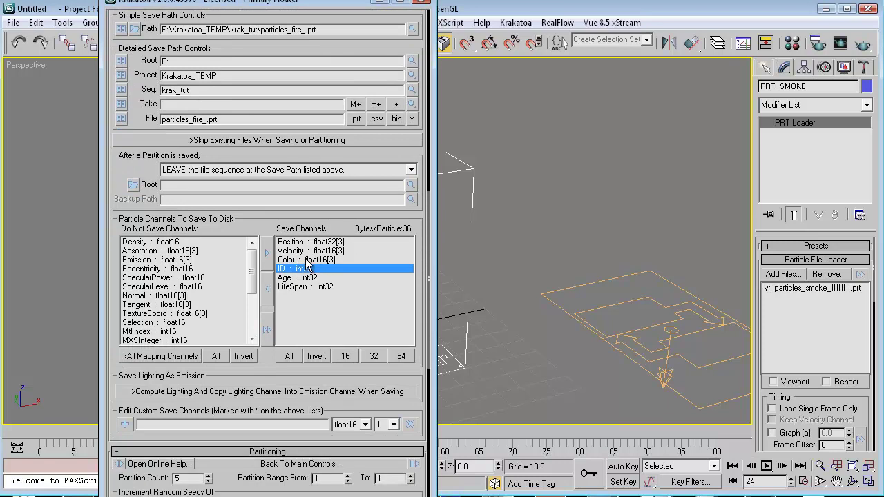
pyautogui.click(378, 3)
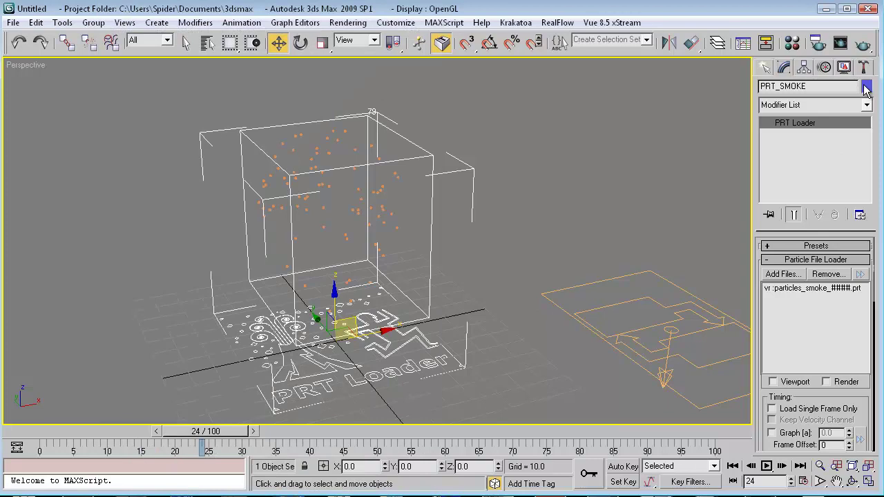
pyautogui.click(865, 87)
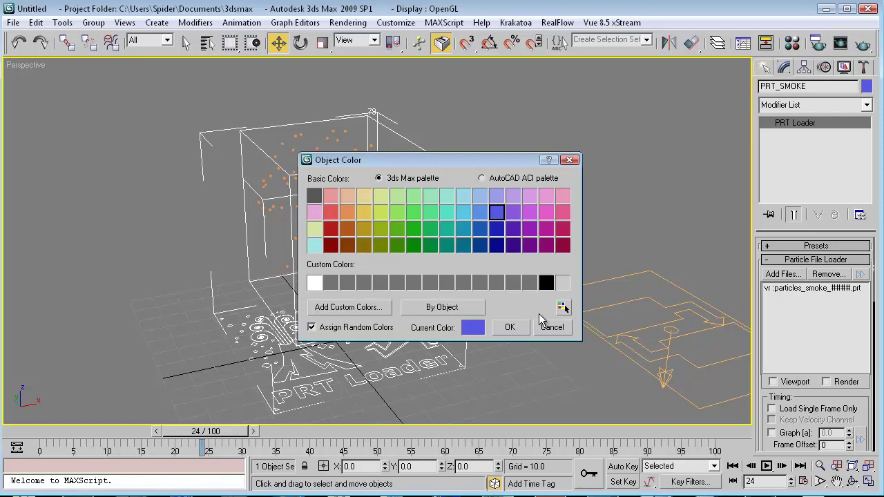
pyautogui.moveTo(426, 160); pyautogui.dragTo(561, 98)
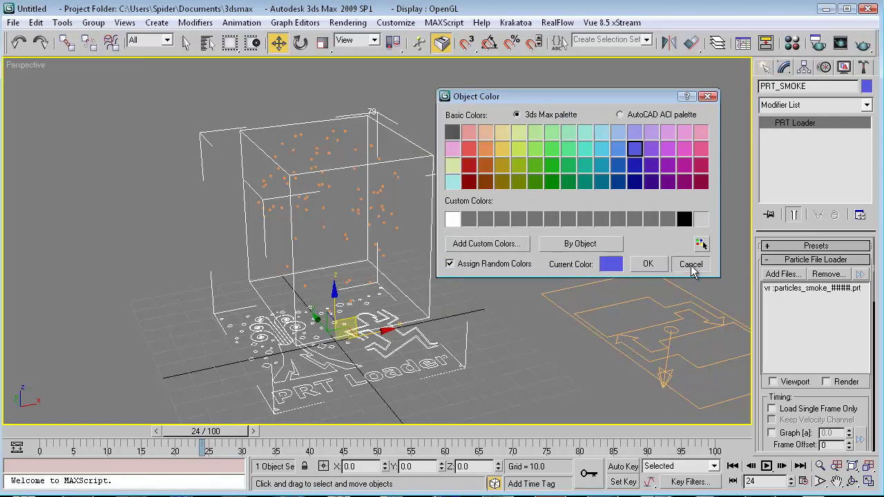
pyautogui.click(690, 265)
pyautogui.click(376, 341)
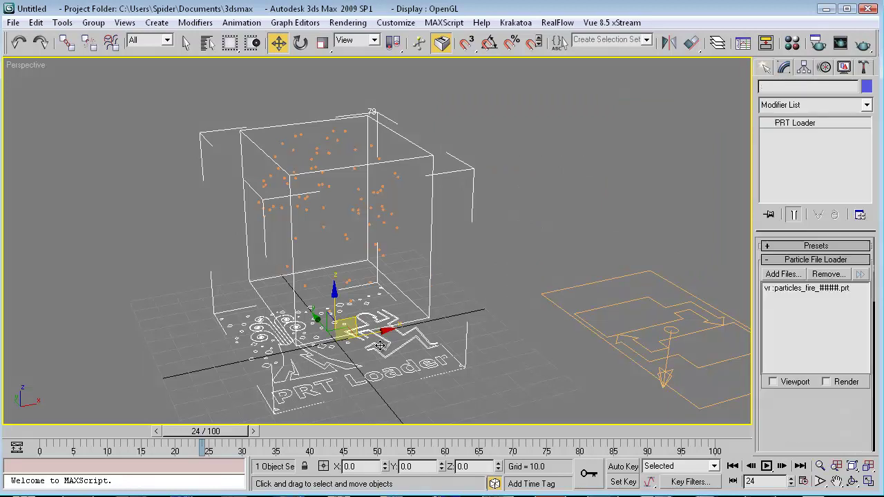
pyautogui.click(479, 251)
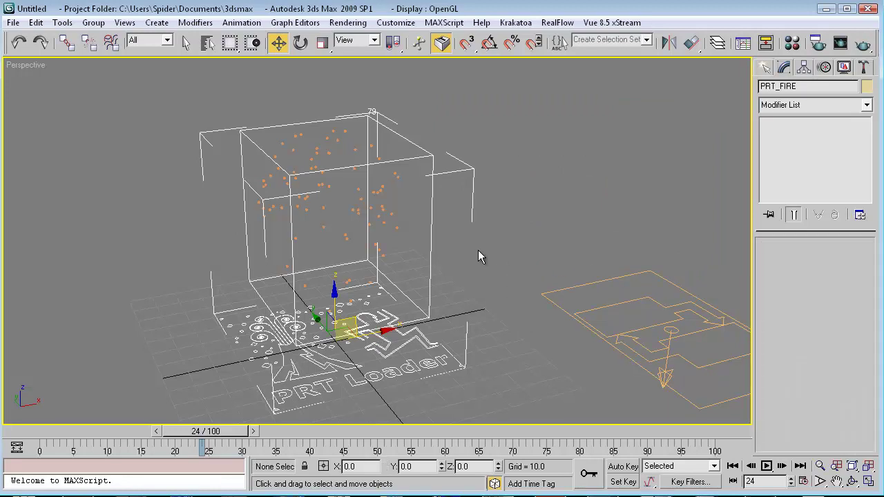
pyautogui.click(424, 342)
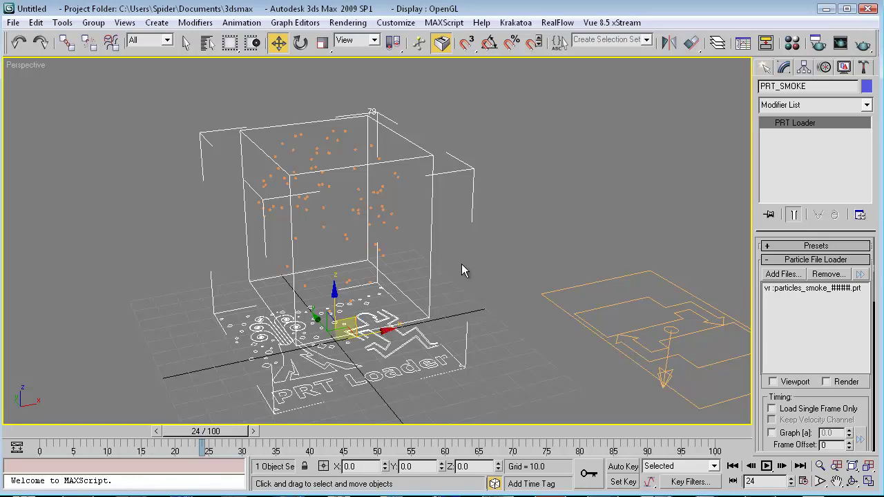
# Move PRT_SMOKE right along X and dismiss the particle-file overwrite warning
pyautogui.moveTo(382, 332)
pyautogui.keyDown('shift'); pyautogui.mouseDown()
pyautogui.moveTo(487, 323)
pyautogui.moveTo(325, 324)
pyautogui.moveTo(461, 314)
pyautogui.moveTo(570, 279)
pyautogui.mouseUp(); pyautogui.keyUp('shift')
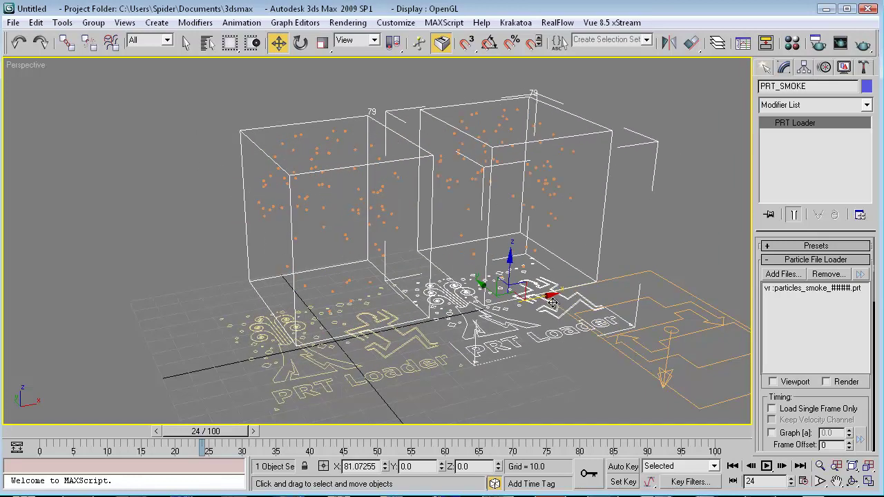
pyautogui.hotkey('shift', 'q')
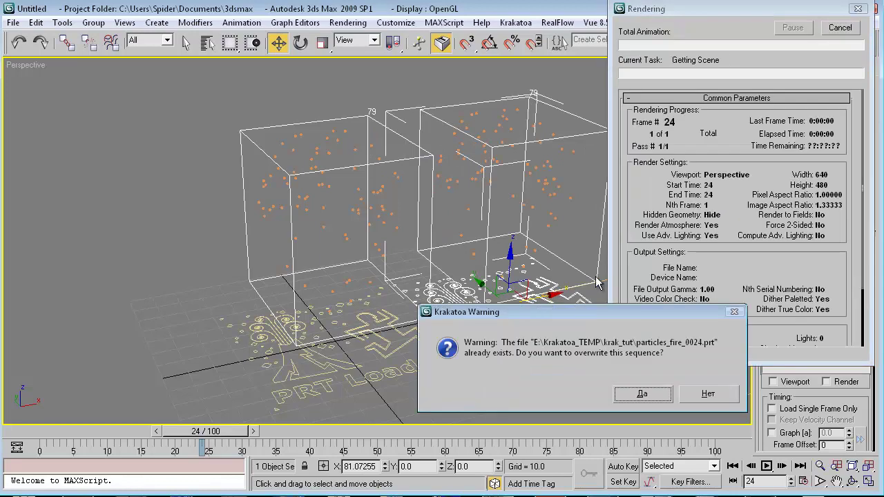
pyautogui.click(725, 399)
pyautogui.click(642, 399)
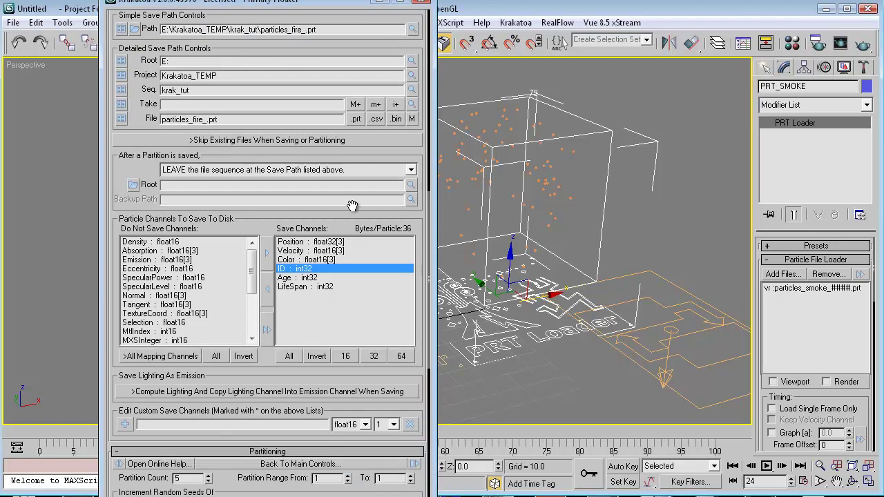
# Set Krakatoa to Render Scene Particles and render Single Frame [24]
pyautogui.scroll(10, 141, 170)
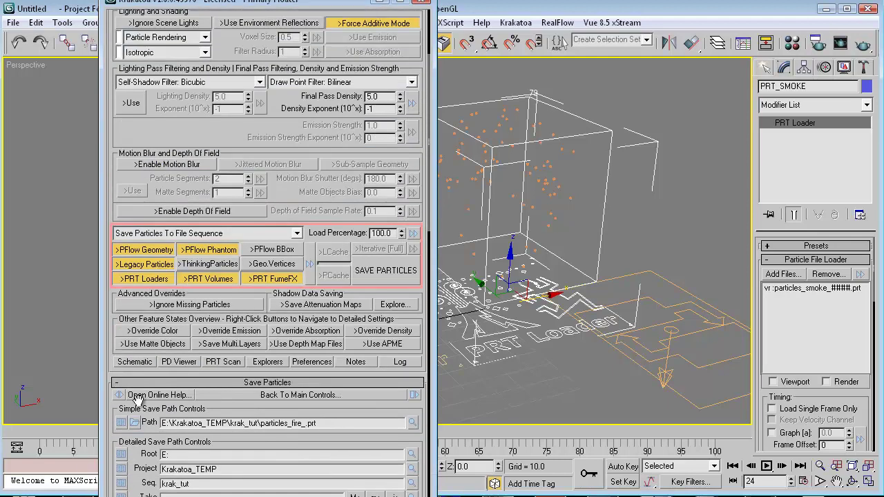
pyautogui.click(217, 238)
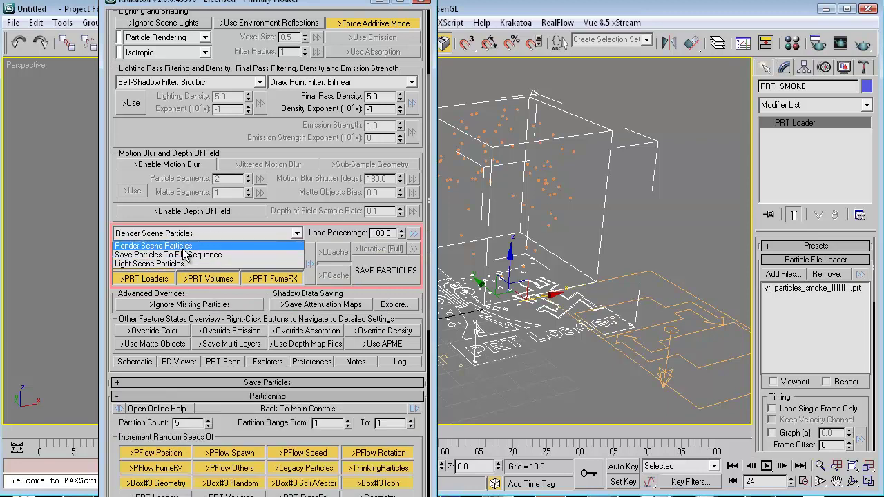
pyautogui.click(184, 247)
pyautogui.rightClick(393, 346)
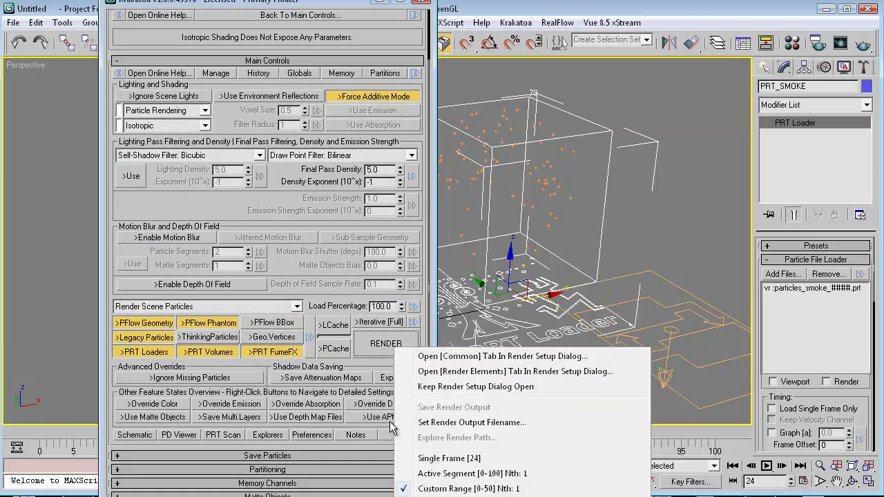
pyautogui.click(433, 459)
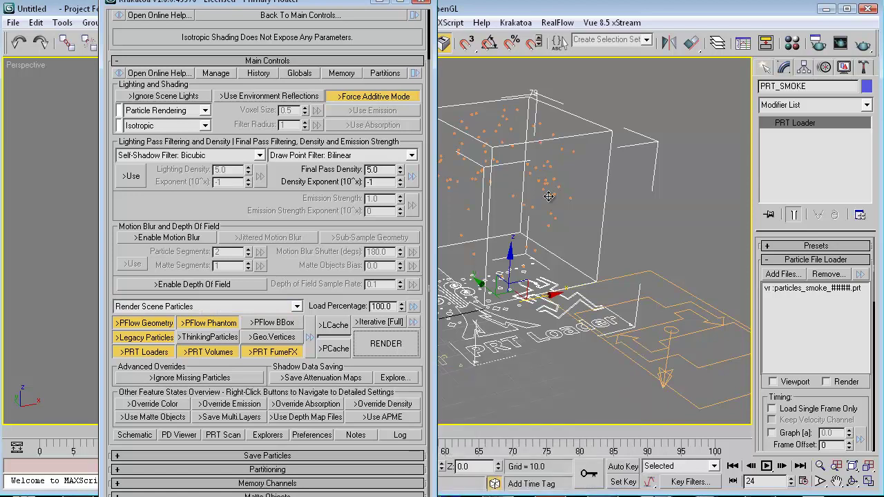
# Render frame 24 with Krakatoa, then close the frame window
pyautogui.click(381, 3)
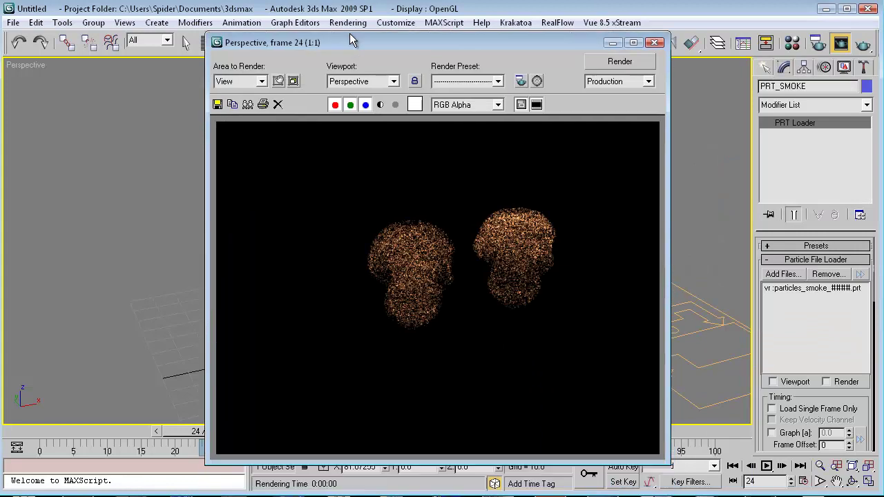
pyautogui.moveTo(350, 33); pyautogui.dragTo(335, 23)
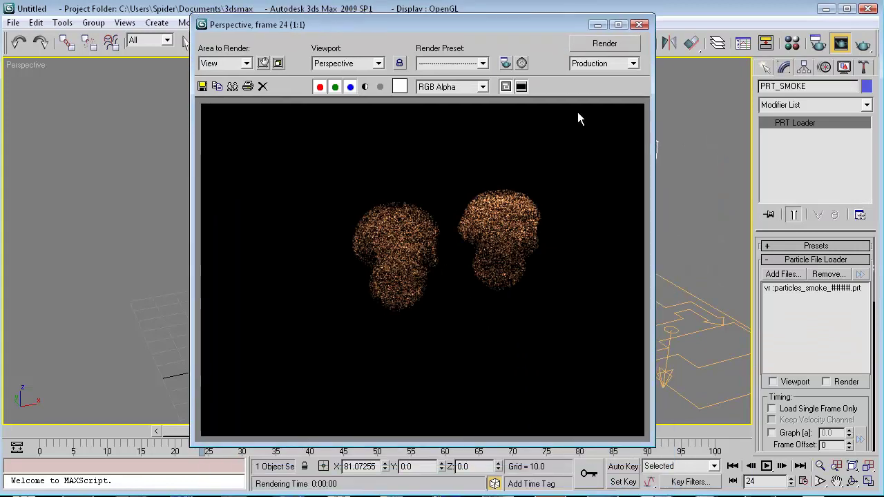
pyautogui.click(639, 24)
# Scrub to frame 39, render it and close the frame window
pyautogui.moveTo(196, 434); pyautogui.dragTo(302, 436)
pyautogui.press('w')
pyautogui.hotkey('shift', 'q')
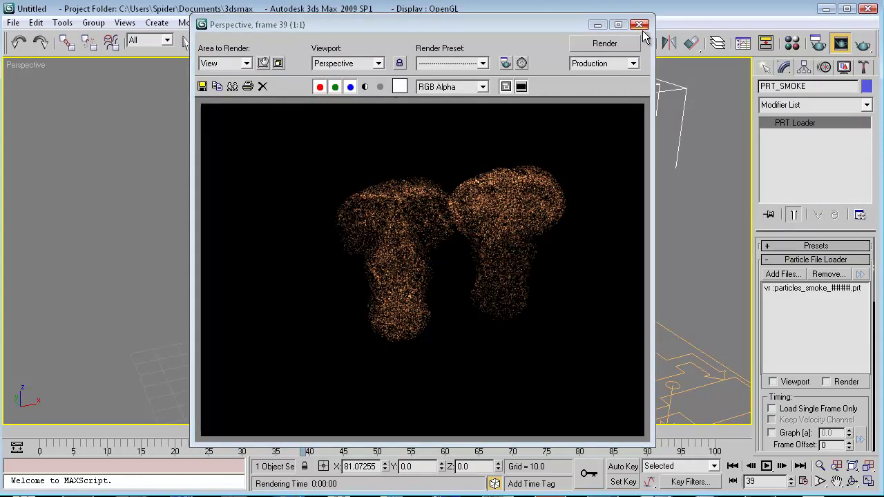
pyautogui.click(639, 25)
# Scrub to frame 47 and render it with Krakatoa
pyautogui.moveTo(322, 432); pyautogui.dragTo(378, 446)
pyautogui.press('w')
pyautogui.scroll(1, 450, 359)
pyautogui.scroll(-2, 449, 360)
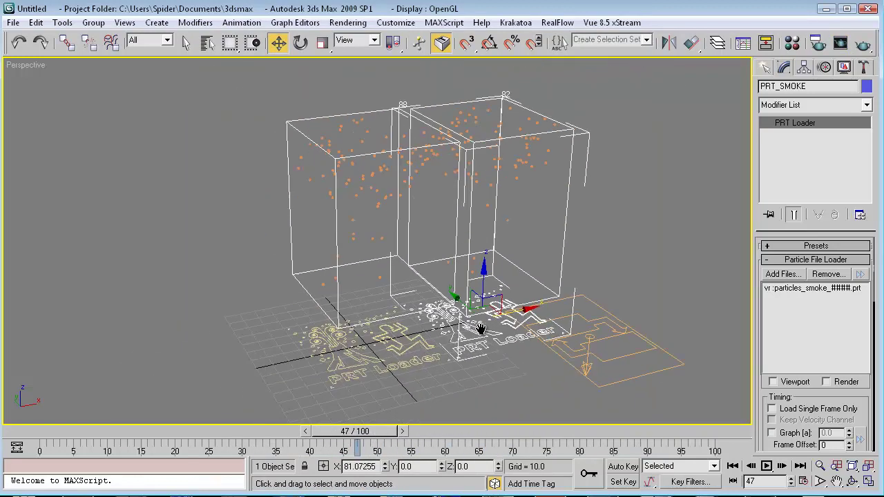
pyautogui.hotkey('shift', 'q')
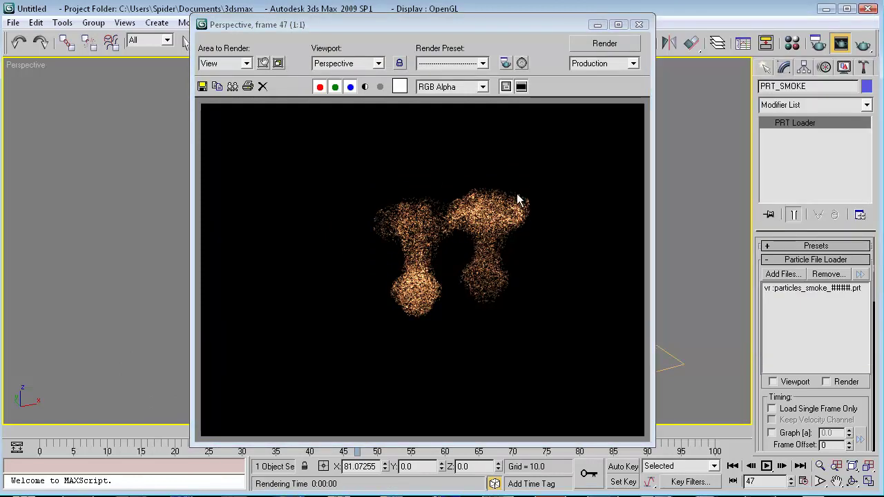
# Close the render window, zero PRT_SMOKE's X position, and return to frame 0
pyautogui.click(640, 25)
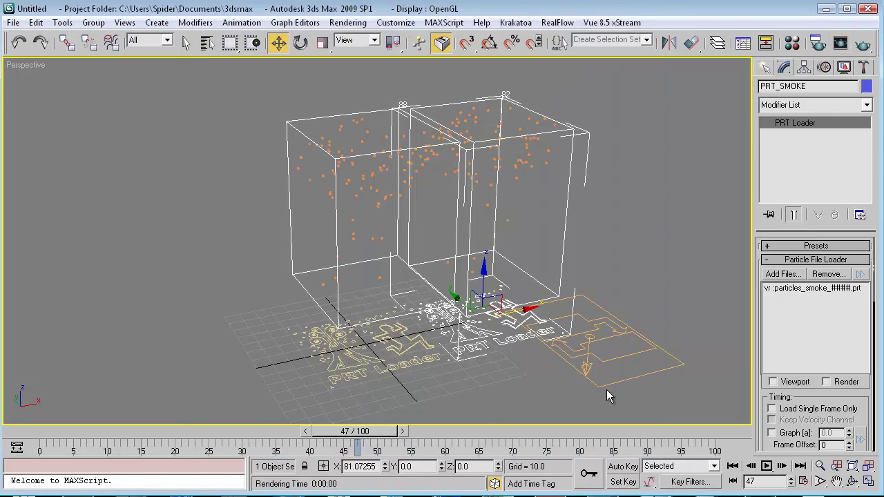
pyautogui.rightClick(385, 466)
pyautogui.moveTo(453, 374); pyautogui.dragTo(481, 381, button='middle')
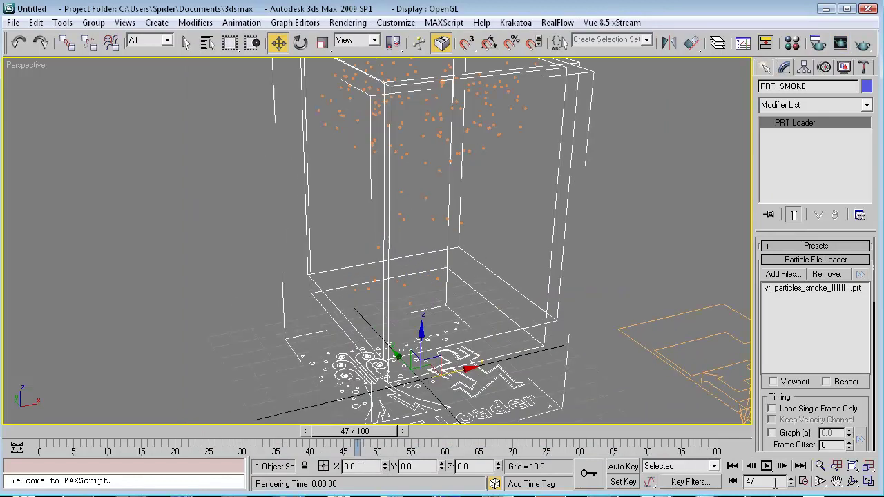
pyautogui.click(733, 466)
pyautogui.moveTo(595, 335); pyautogui.dragTo(533, 256, button='middle')
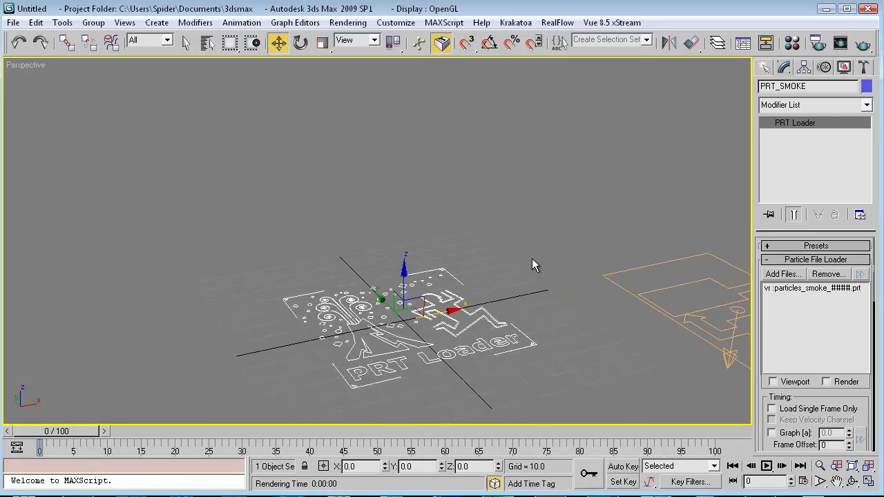